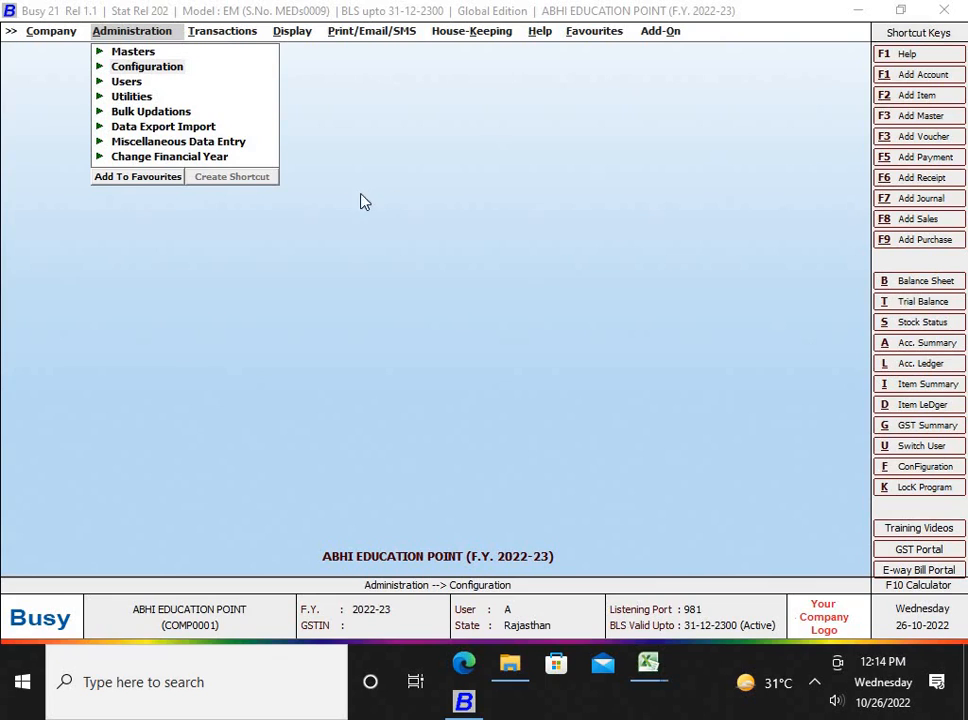
Set the Negative Cash warning alarm to Warning Only and save the configuration.
left_click(156, 70)
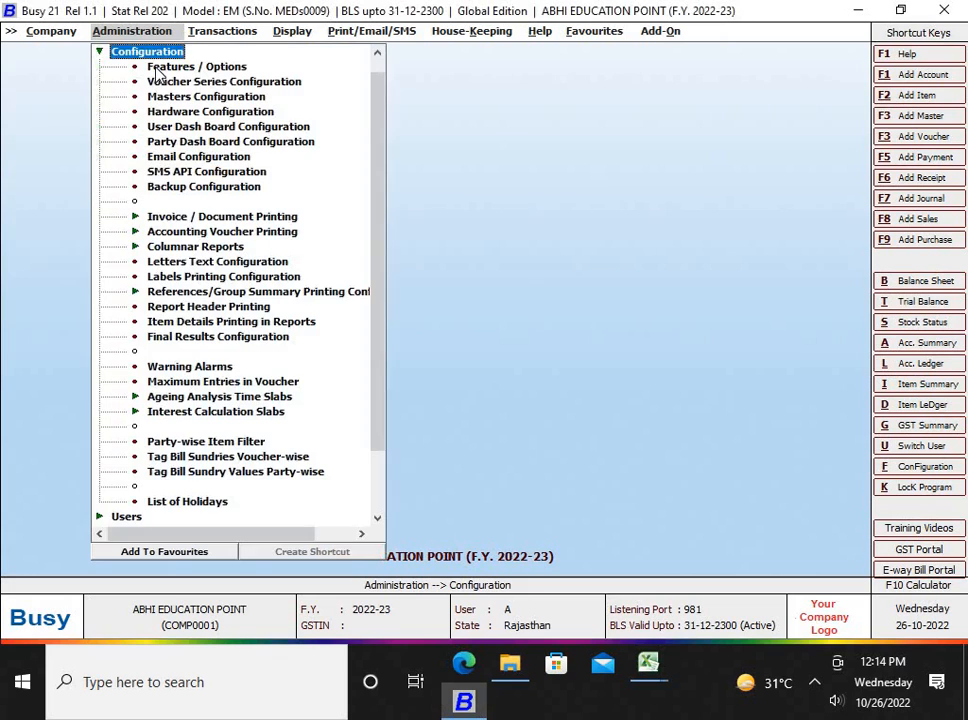
left_click(194, 370)
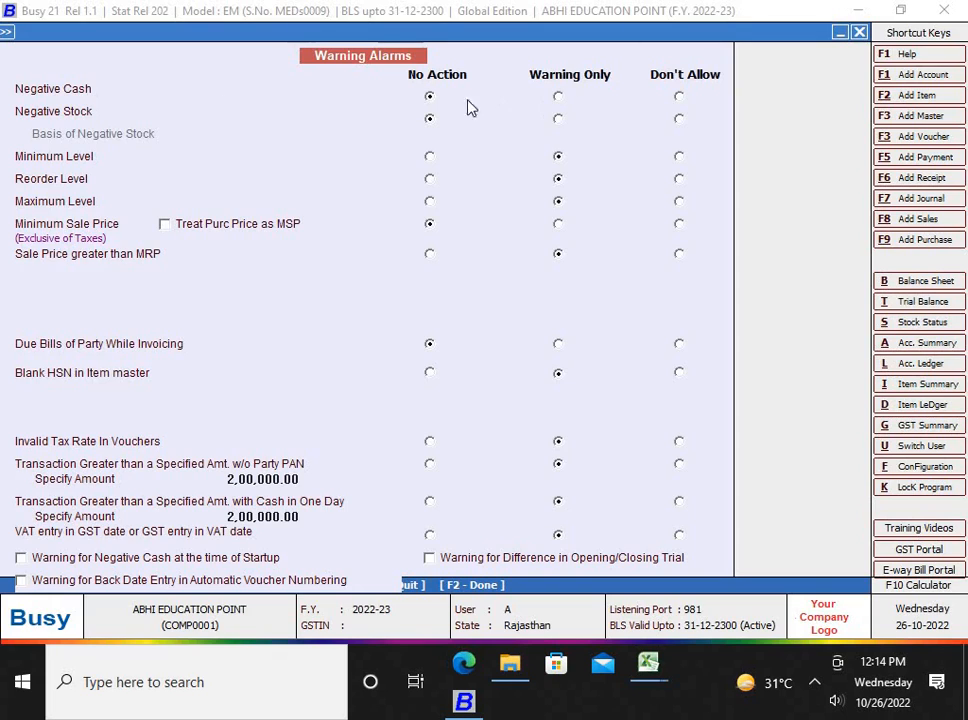
left_click(558, 97)
key("Escape")
key("Return")
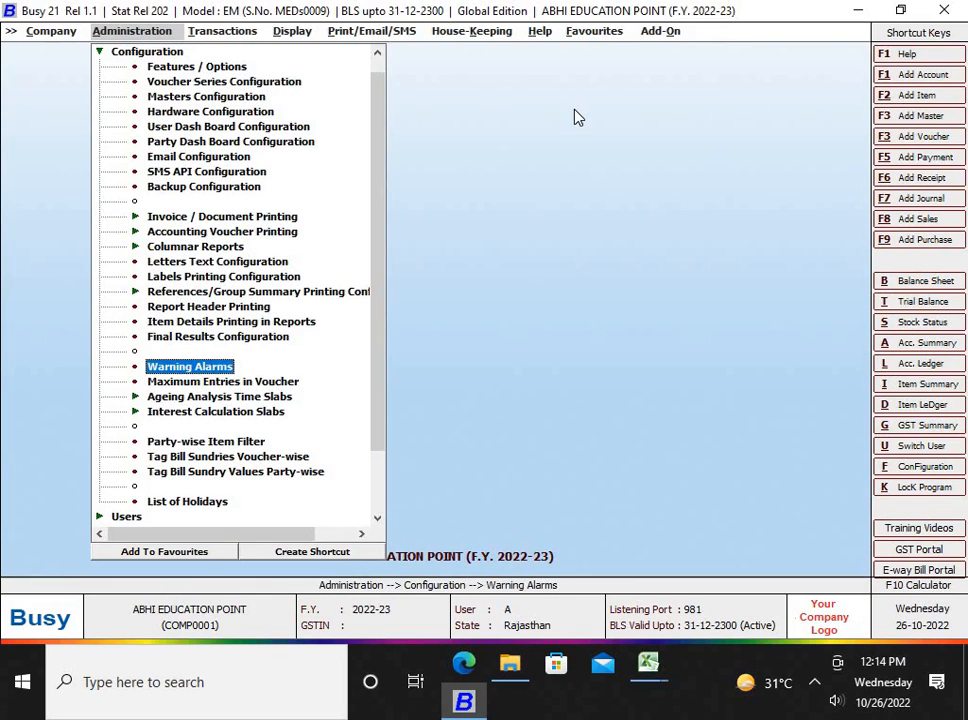
Display the Cash account ledger for 01-04-2022.
key("alt+l")
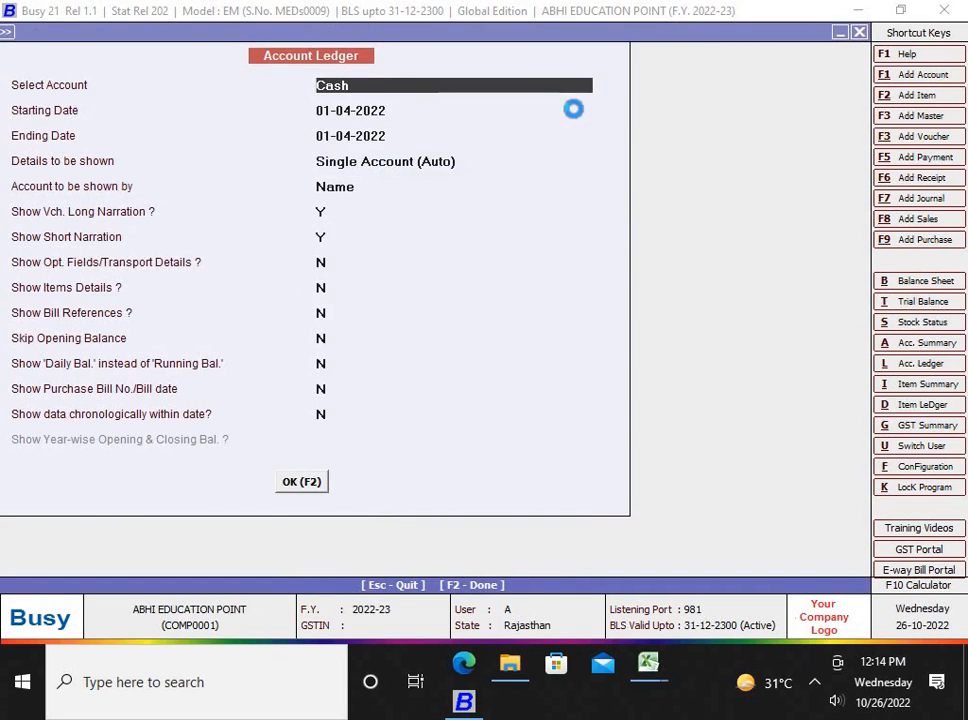
key("F2")
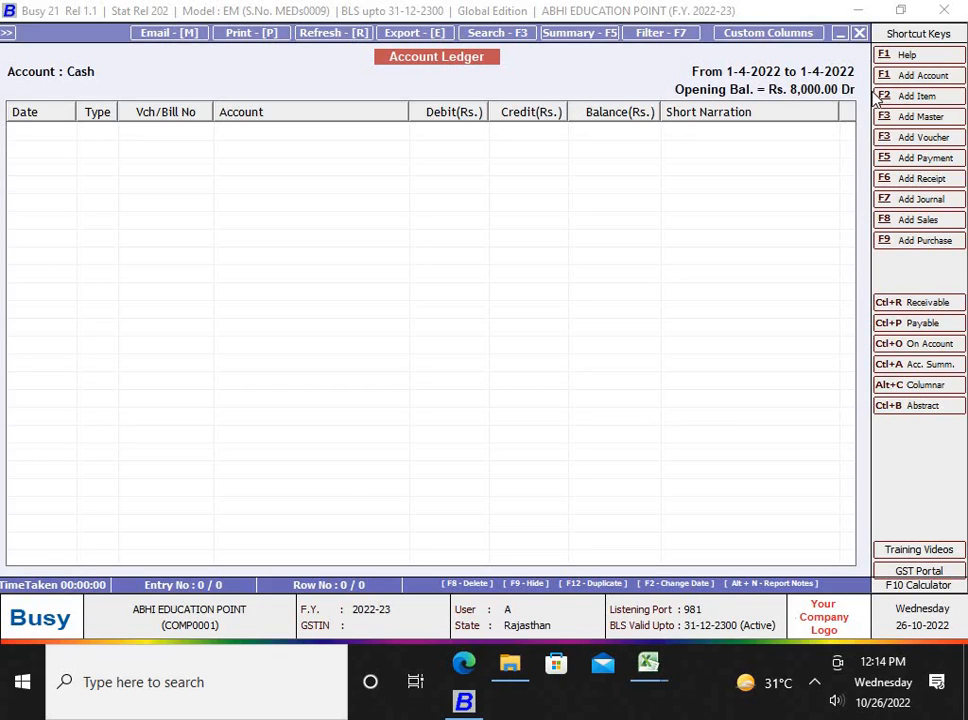
Start a payment voucher in the Main series dated 05-04-2022 with GST nature Not Applicable.
left_click(902, 160)
key("Return")
type("5-4")
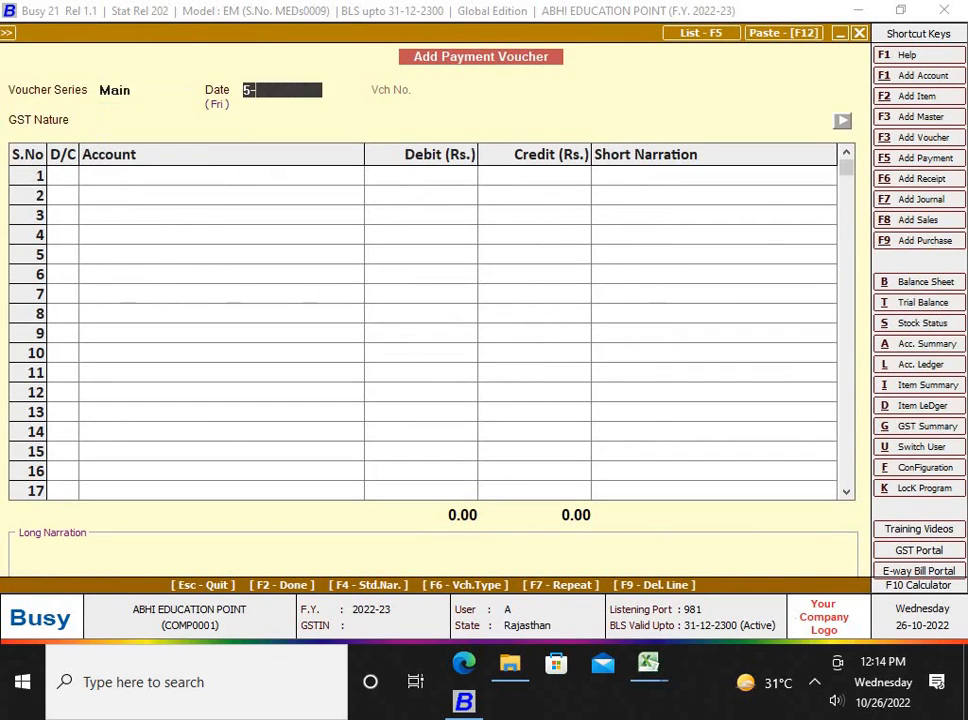
key("Return")
key("Return")
Debit the Salary account with 10,000 on the first line of the payment voucher.
key("Return")
type("sA")
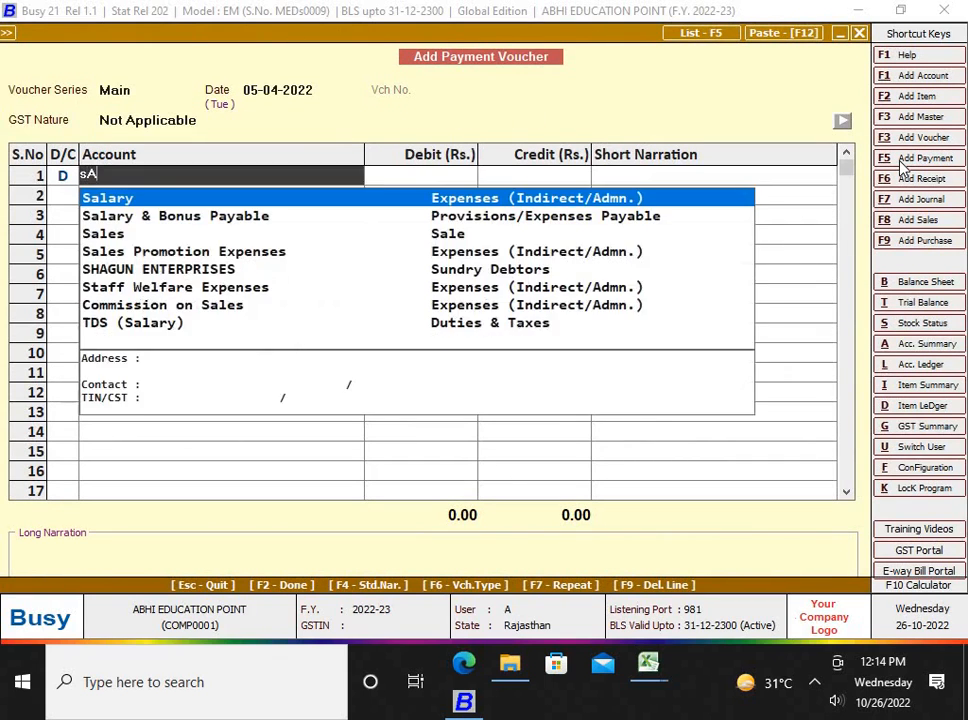
key("Return")
type("10000")
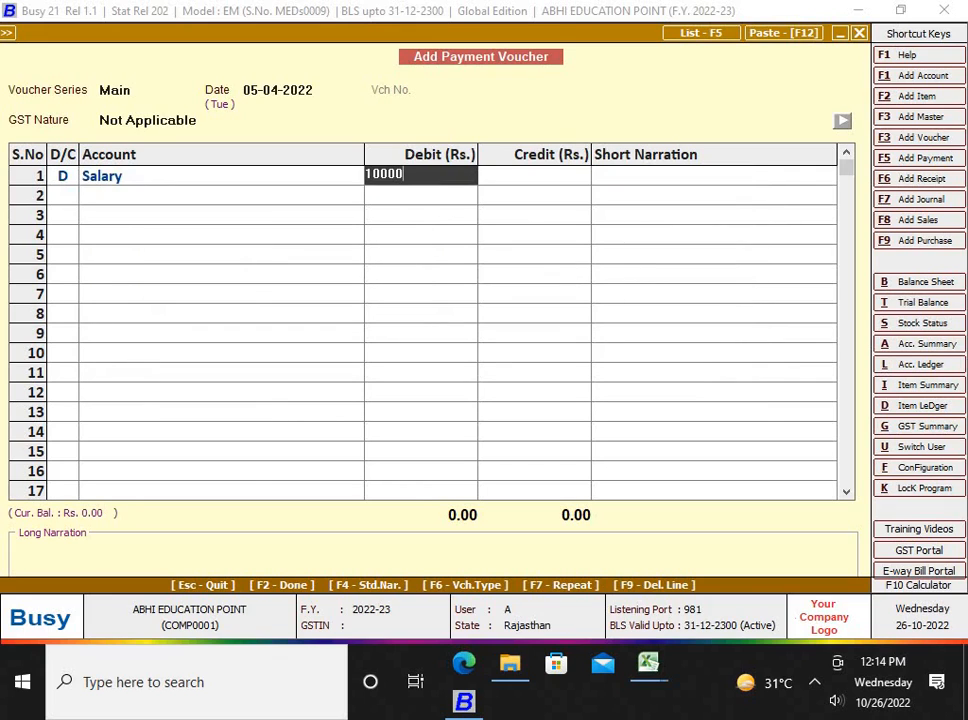
key("Return")
key("Return")
Credit the Cash account with 10,000 on the second voucher line and try to finish the voucher.
type("cA")
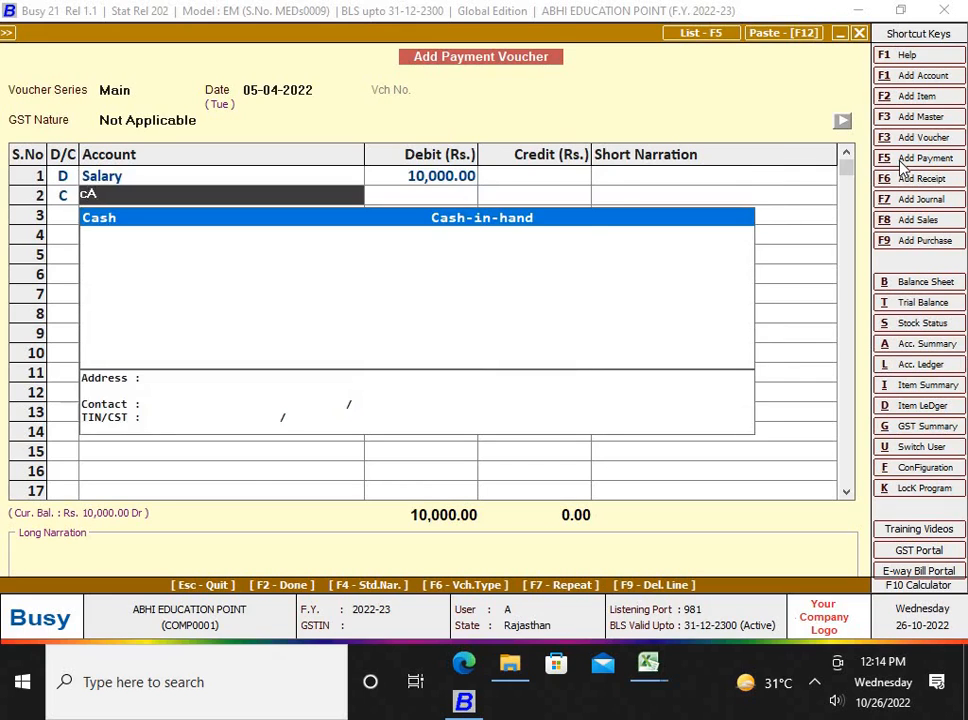
key("Return")
key("Return")
key("Return")
key("Return")
key("Return")
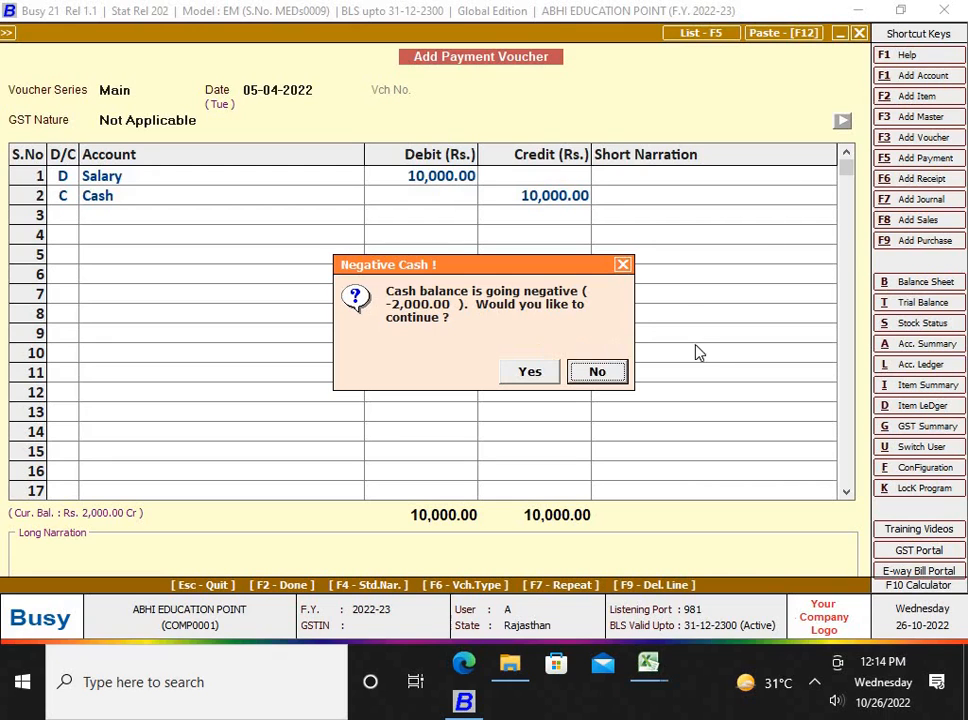
Refuse to continue with negative cash, discard the unsaved payment voucher and close the Cash ledger.
left_click(597, 373)
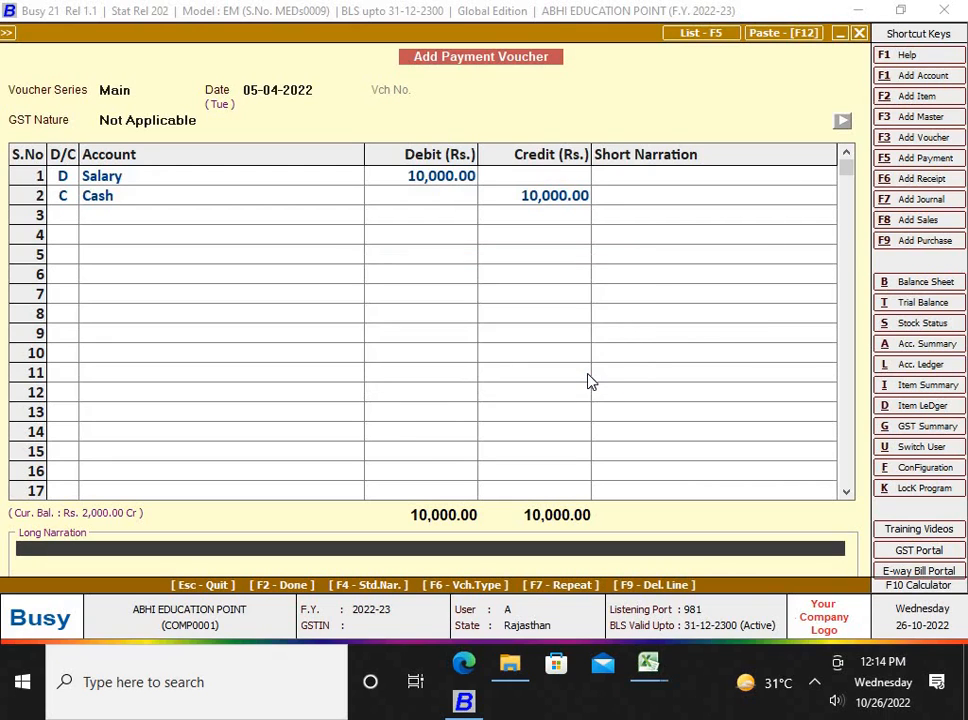
key("Escape")
key("Left")
key("Return")
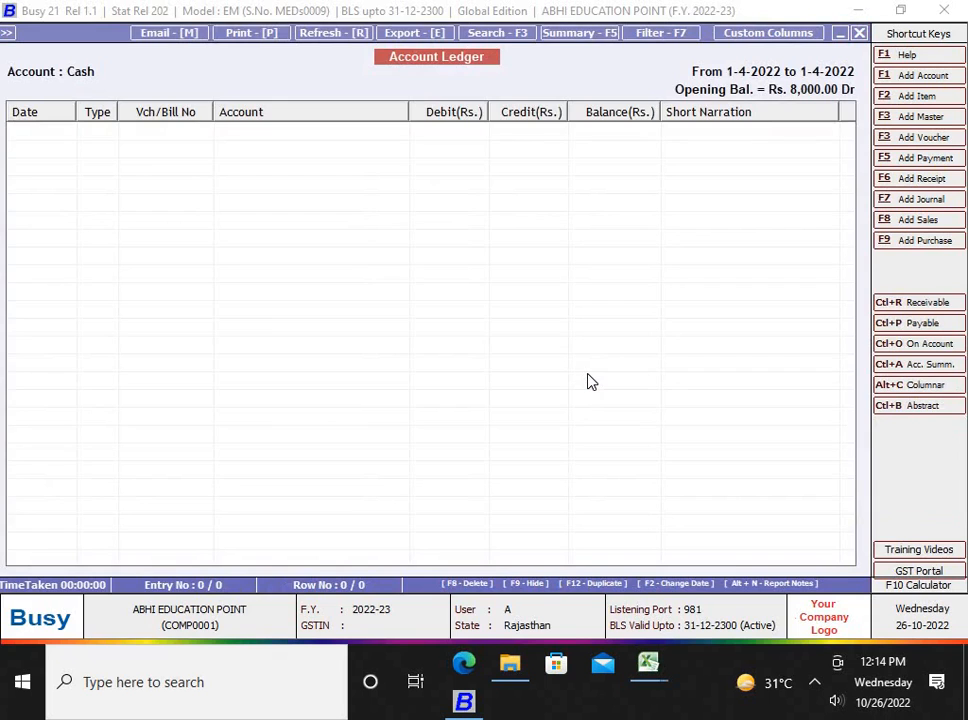
key("Escape")
key("Escape")
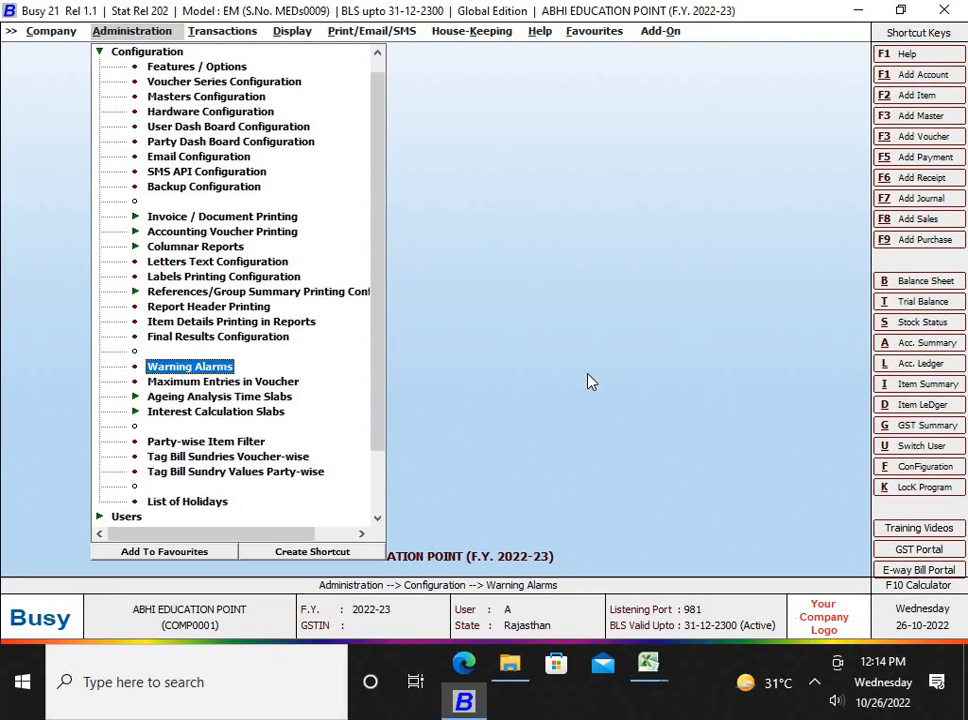
Set the Negative Cash warning alarm to No Action and save the configuration.
key("Return")
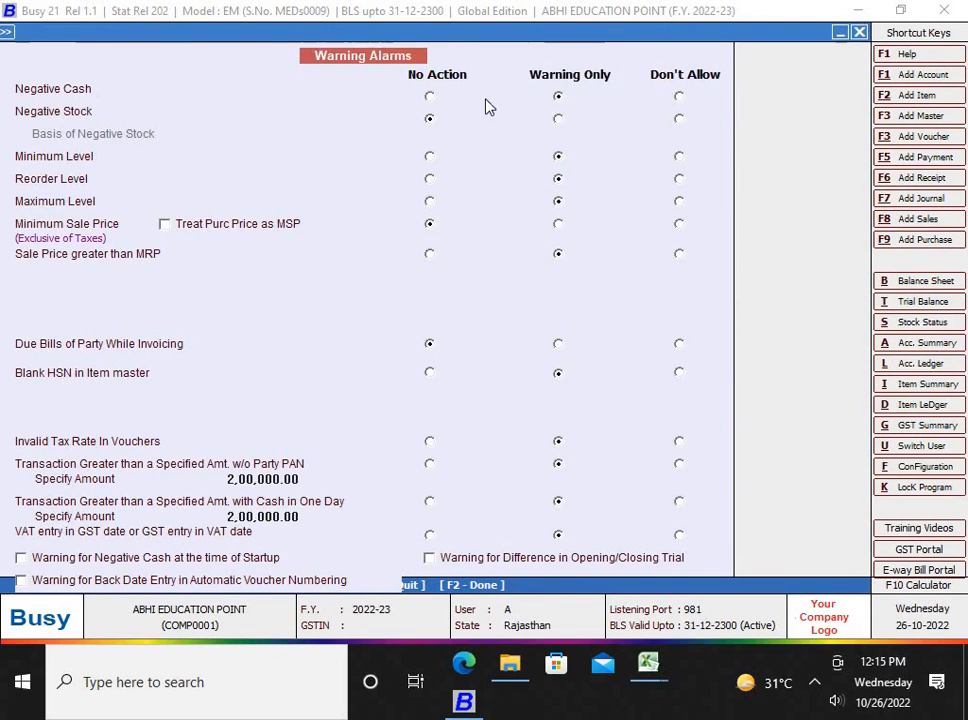
left_click(430, 97)
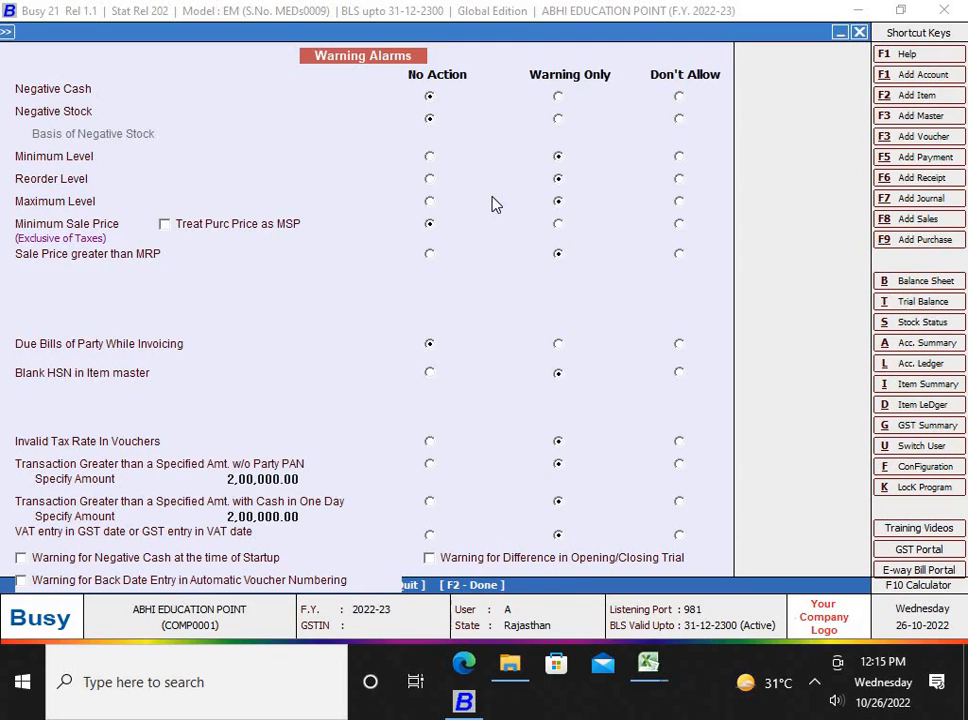
key("Escape")
key("Return")
Start another payment voucher dated 05-04-2022 in the Main series with GST nature Not Applicable.
key("Right")
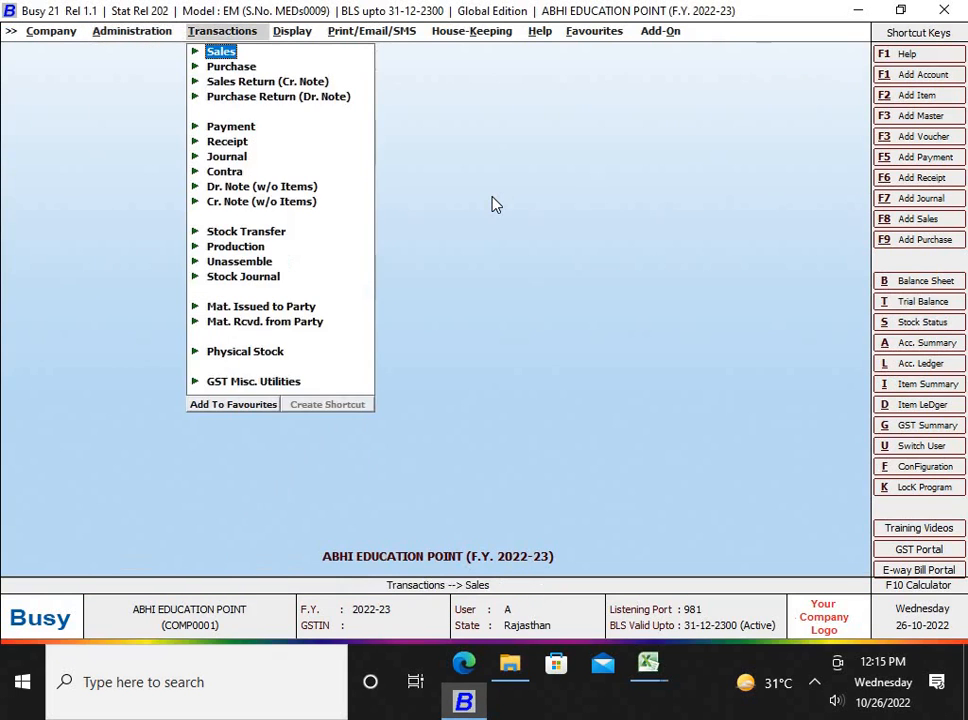
key("Down")
key("Down")
key("Down")
key("Down")
key("Return")
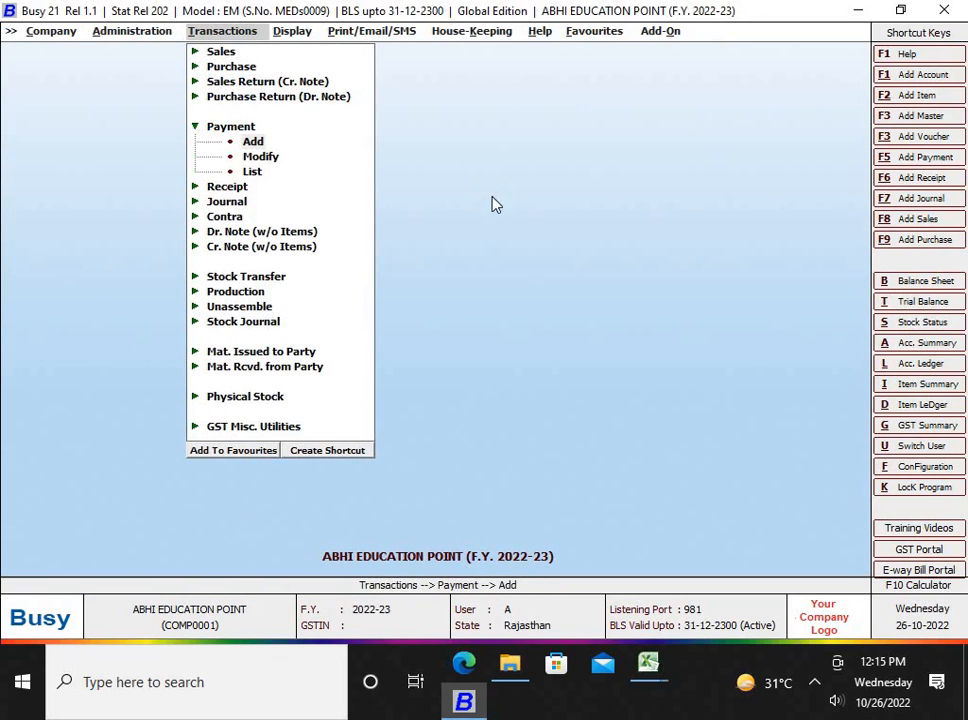
key("Return")
key("Return")
type("5-4")
key("Return")
key("Return")
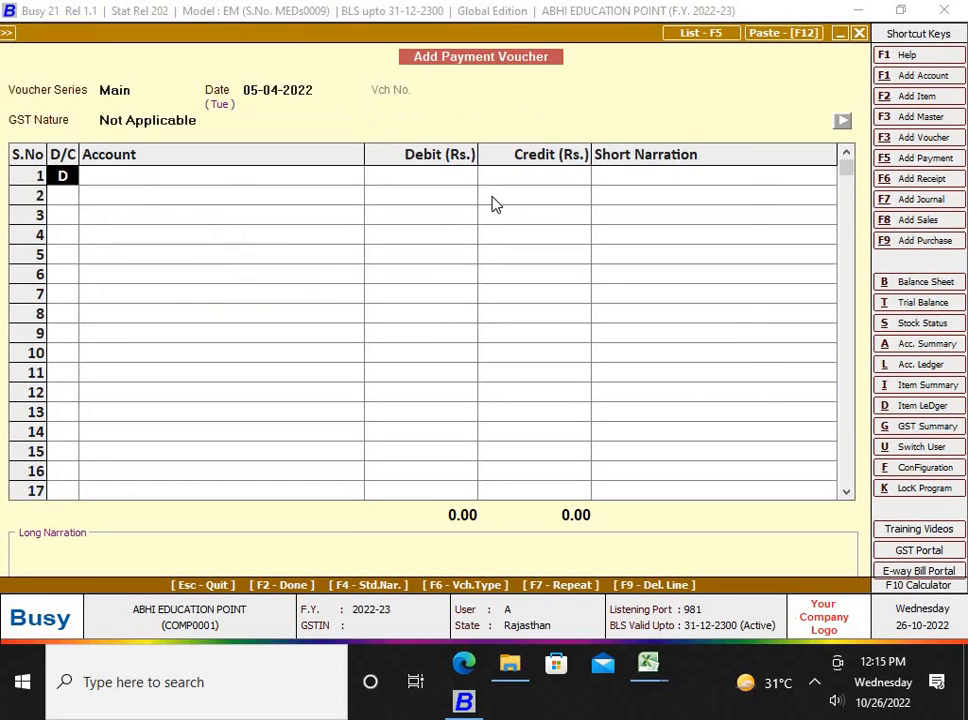
Enter Salary as the debit account of the new payment voucher with an amount of 10,000.
key("Return")
type("sa")
key("Return")
type("10")
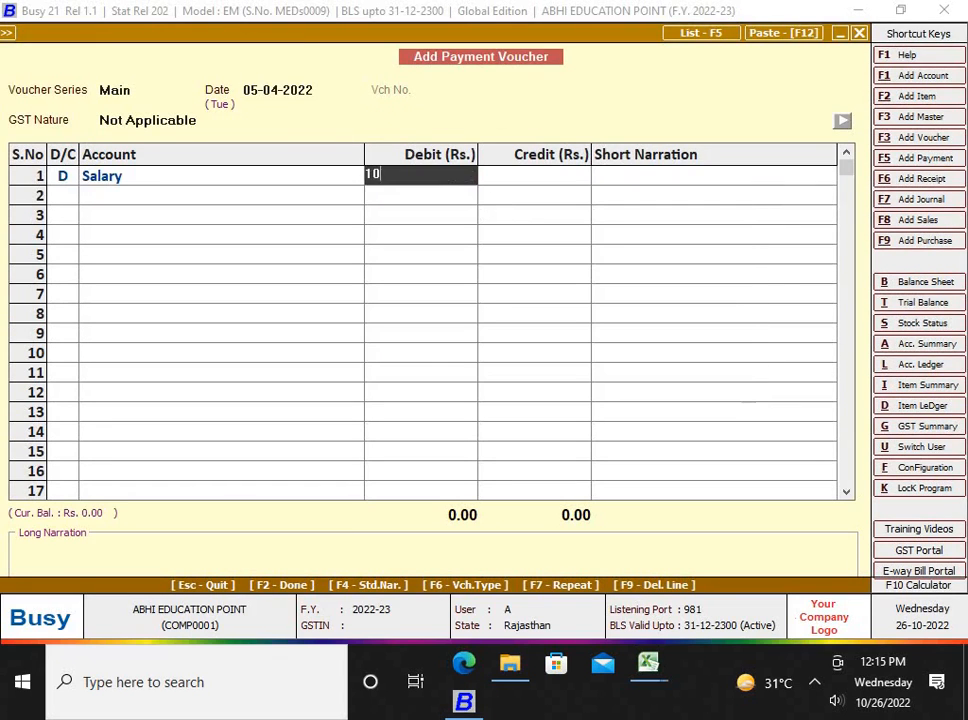
type(",000")
key("Return")
key("Return")
Enter Cash as the credit account for 10,000 and proceed to saving the payment voucher.
type("c")
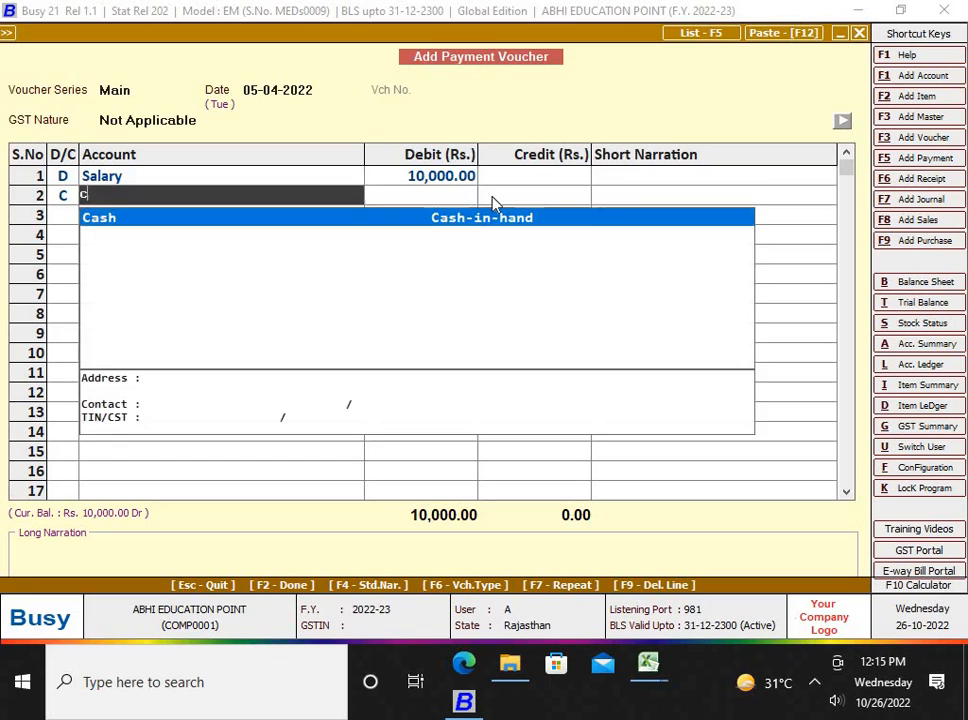
type("a")
key("Return")
key("Return")
key("Return")
key("Return")
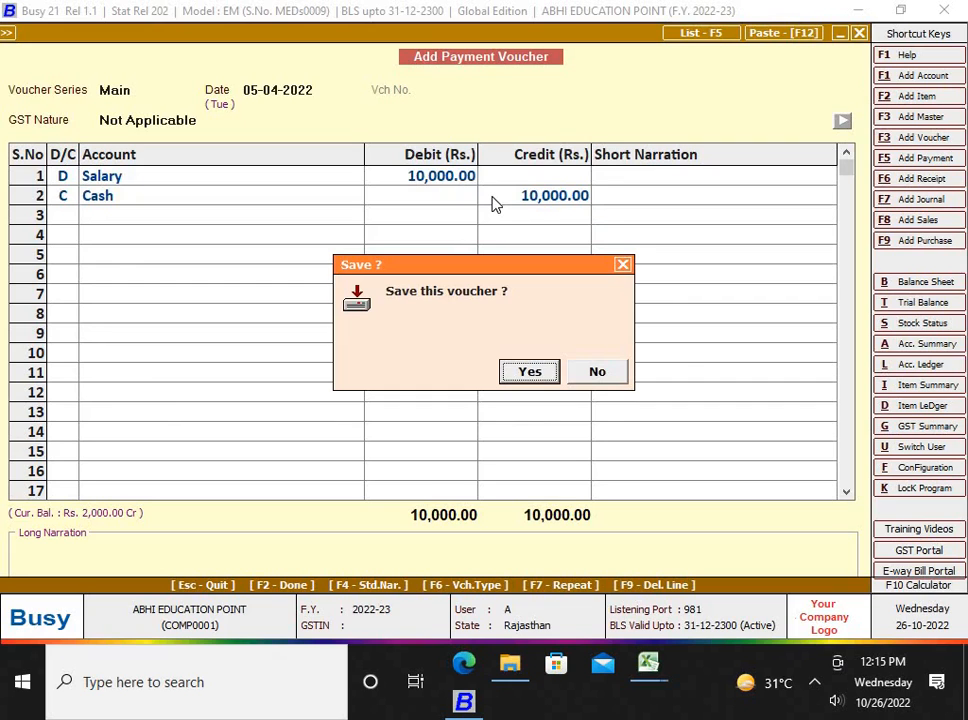
Cancel saving and discard the payment voucher.
key("Escape")
key("Escape")
key("Escape")
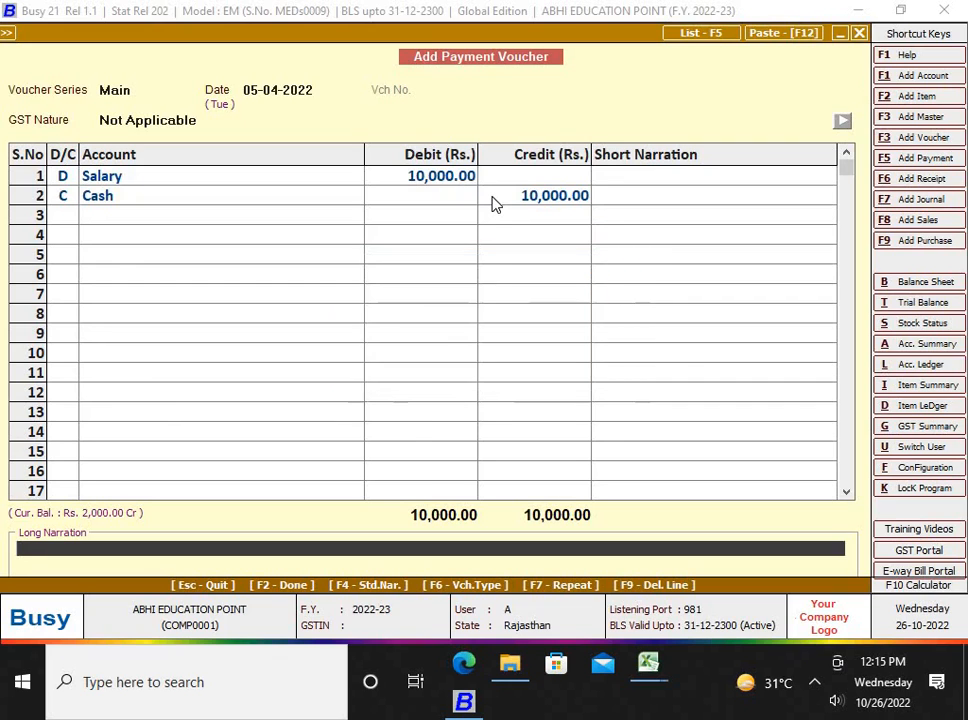
key("Escape")
key("Return")
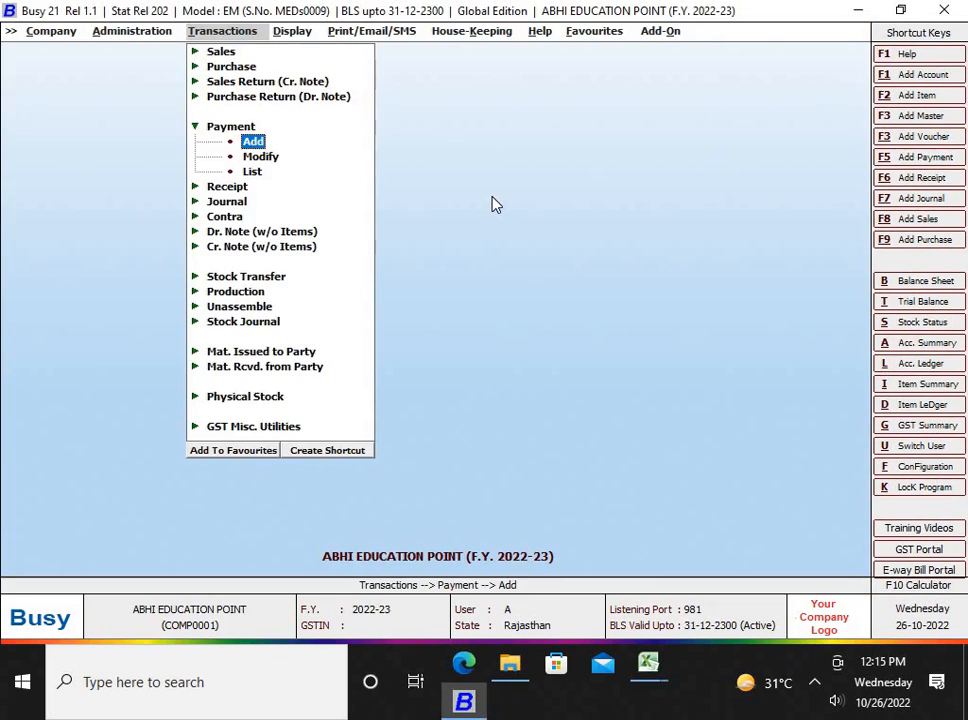
Switch the Negative Cash alarm back to Warning Only and save the warning alarm settings.
key("Left")
key("Return")
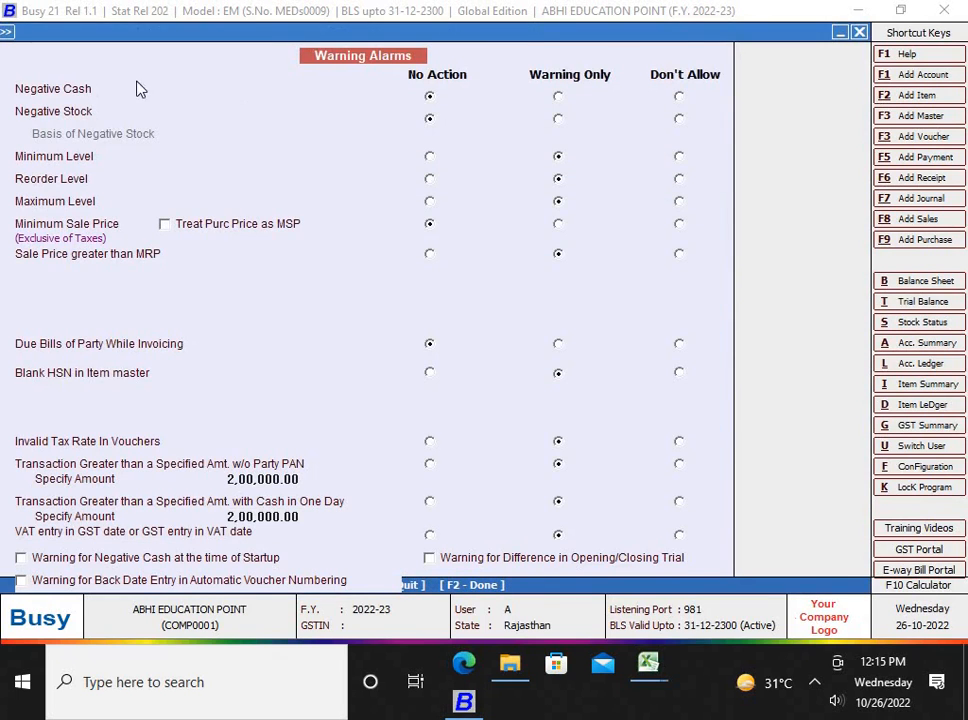
left_click(558, 97)
key("Escape")
key("Return")
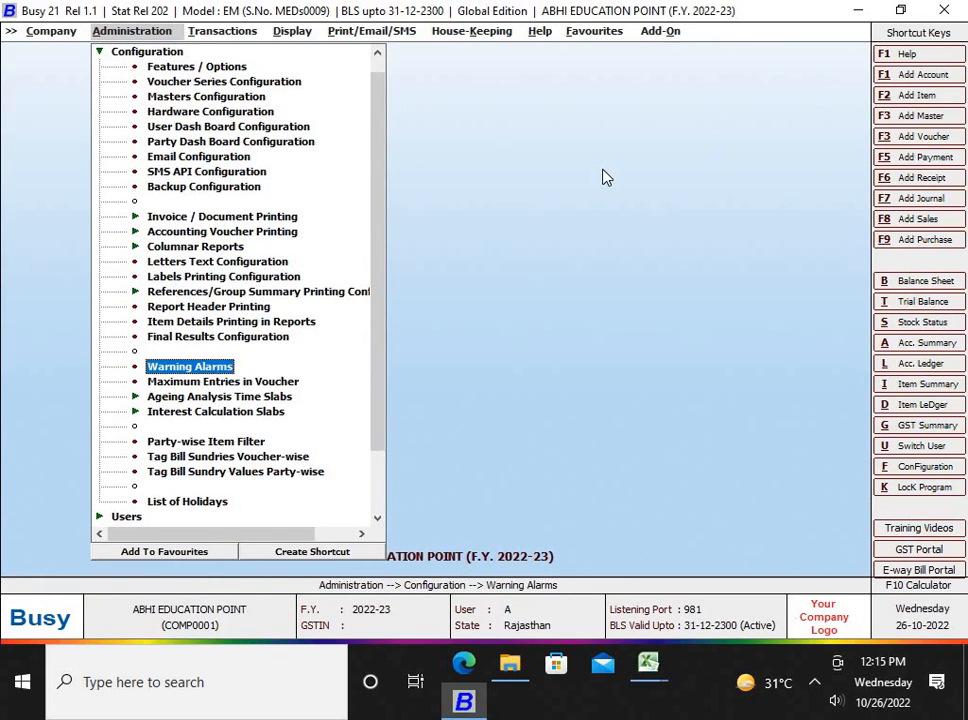
Set the Negative Stock warning alarm to Warning Only and save the configuration.
key("Return")
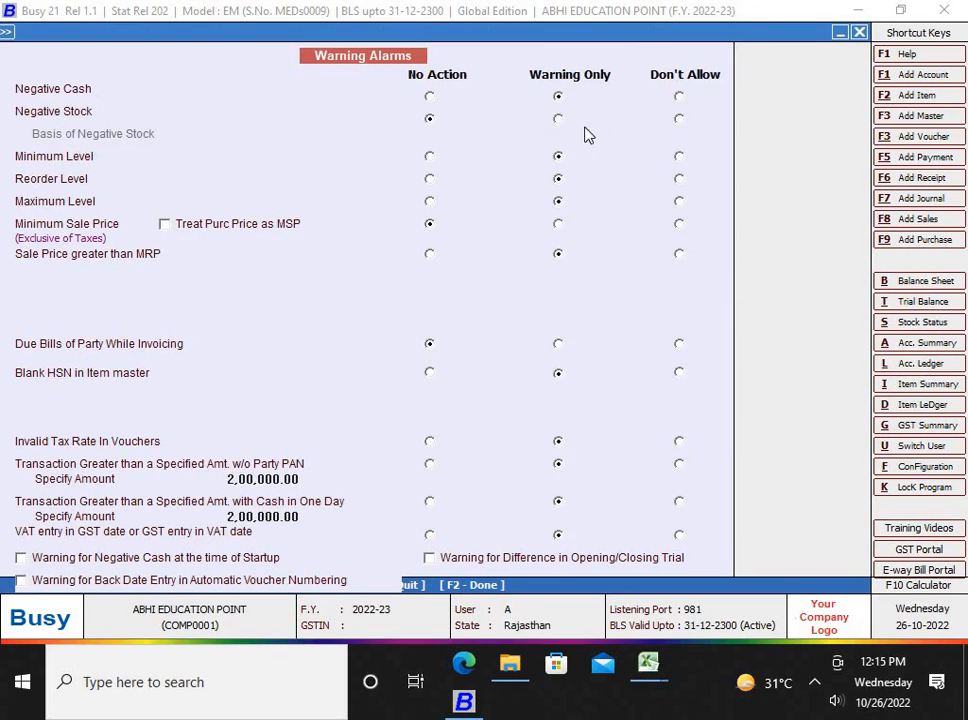
left_click(558, 119)
left_click(558, 179)
key("Escape")
key("Return")
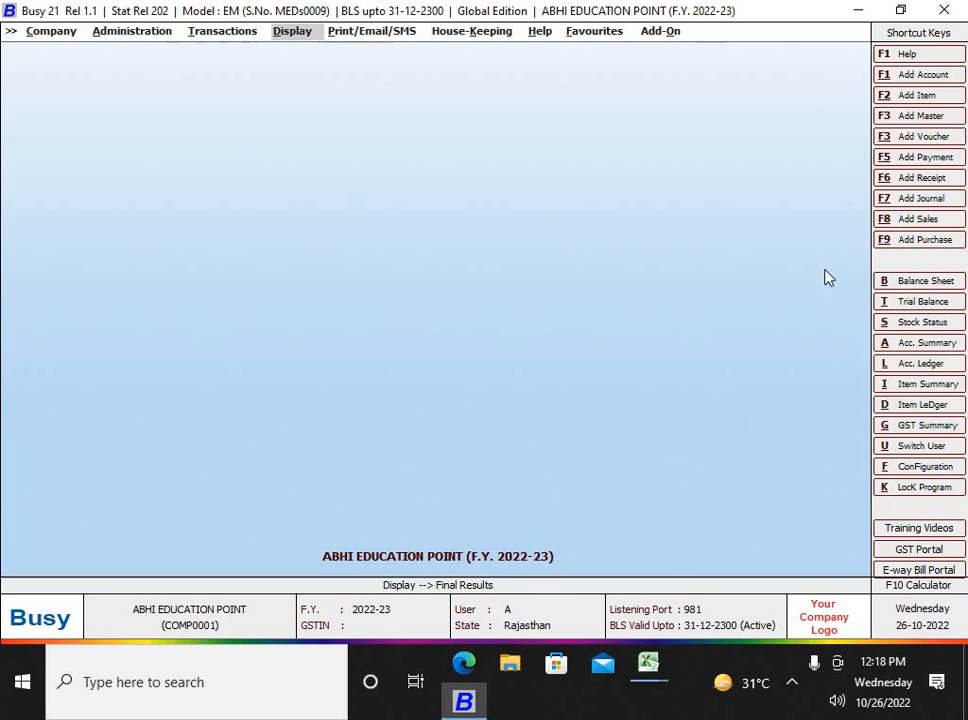
Display the stock ledger of MAHARAJA COLOUR BOX from 01-04-2022 to 15-04-2022 and examine its sale entry.
left_click(922, 405)
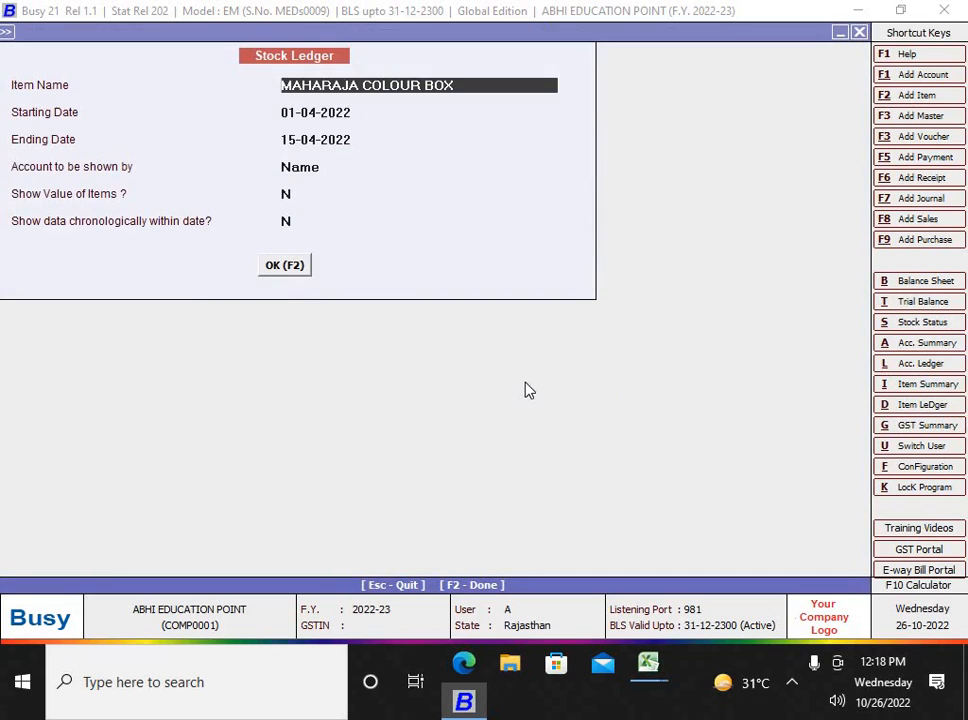
key("F2")
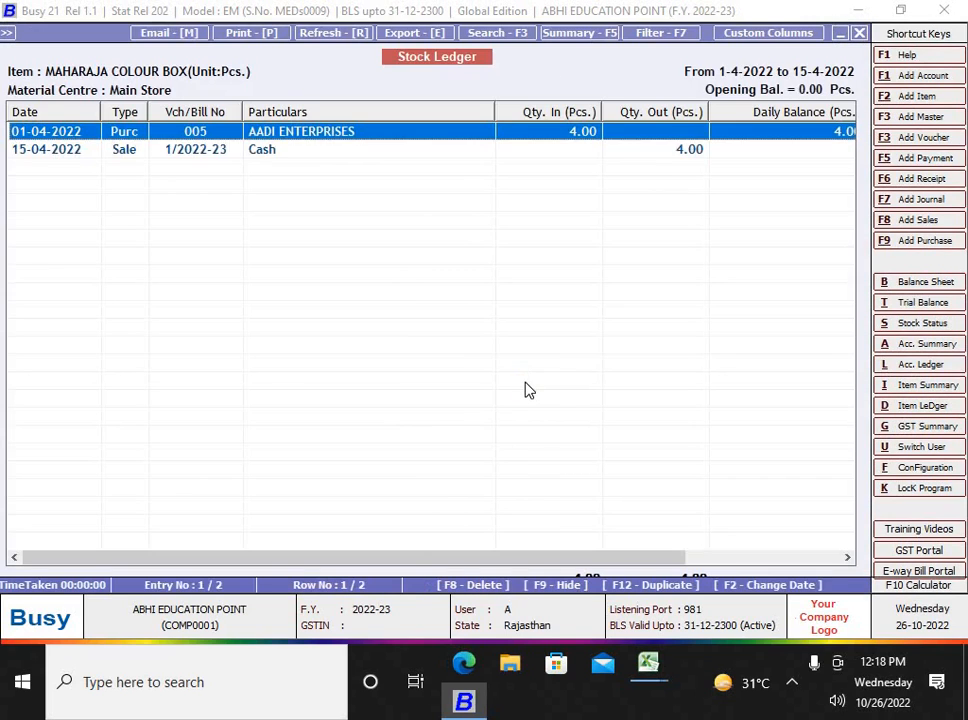
key("Down")
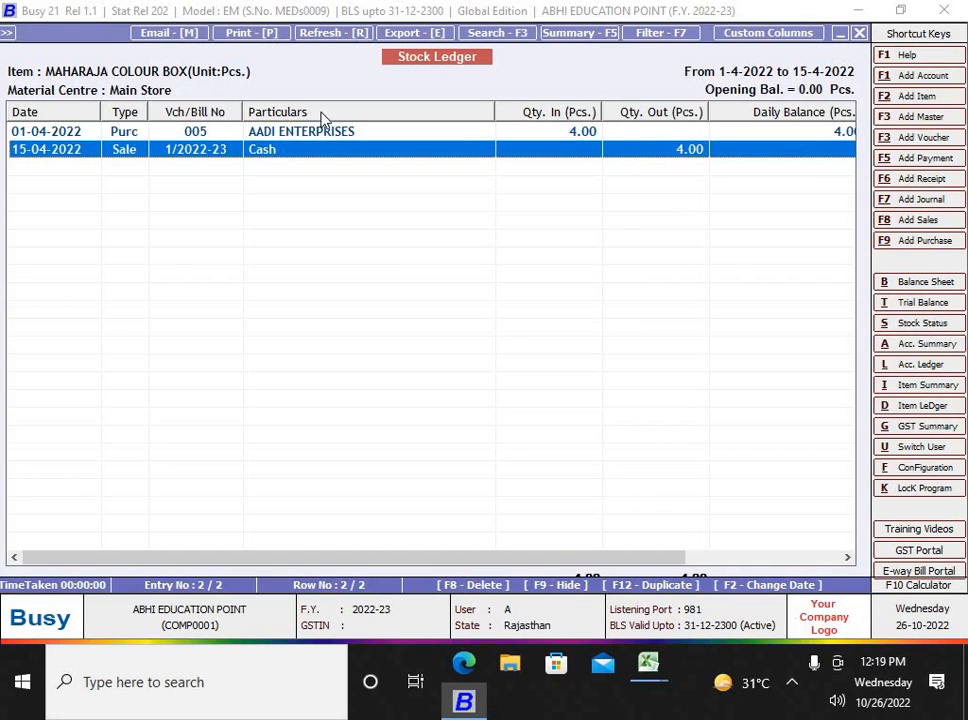
Start a sales voucher dated 20-04-2022 with Cash as the party and Main Store as the material centre.
left_click(919, 221)
key("Return")
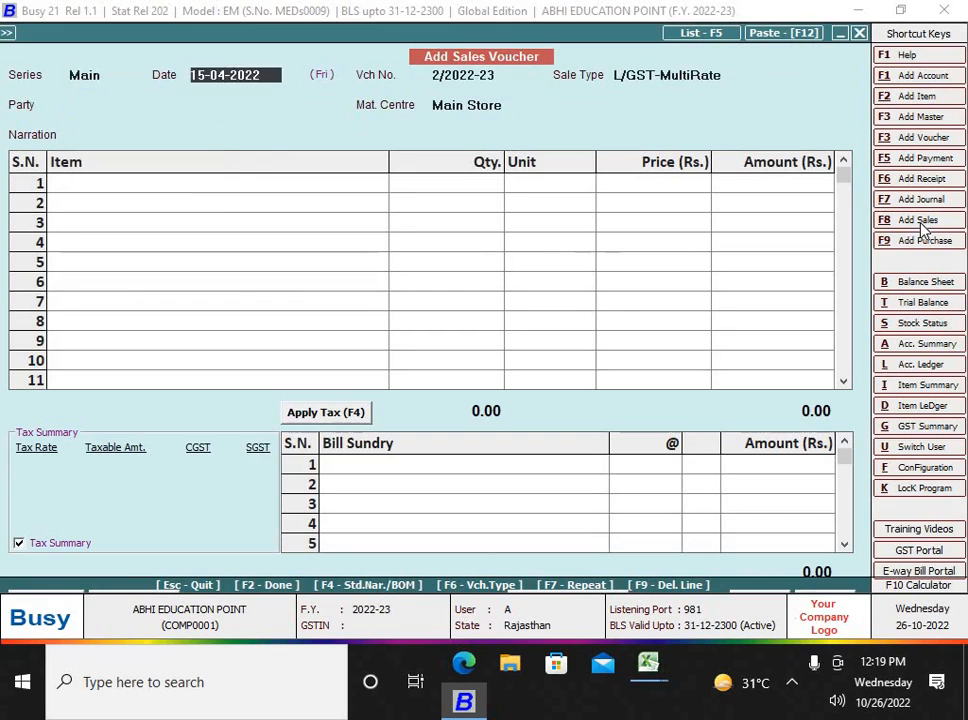
type("20")
key("Return")
key("Return")
type("CA")
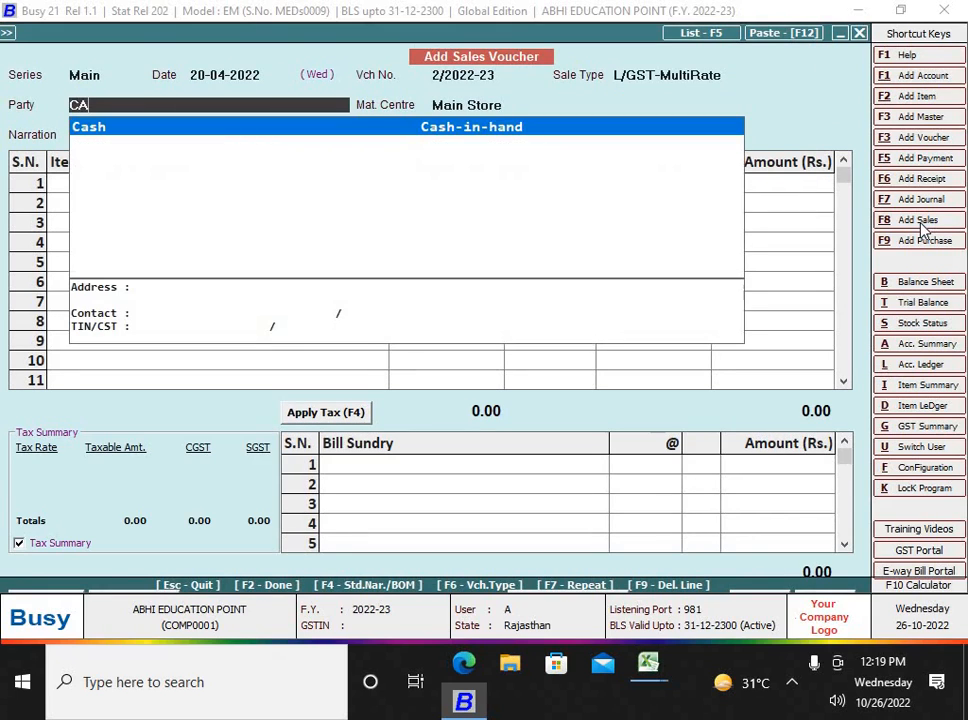
key("Return")
key("Return")
Add MAHARAJA COLOUR BOX as the first item of the sales voucher with a quantity of 5 Pcs.
type("M")
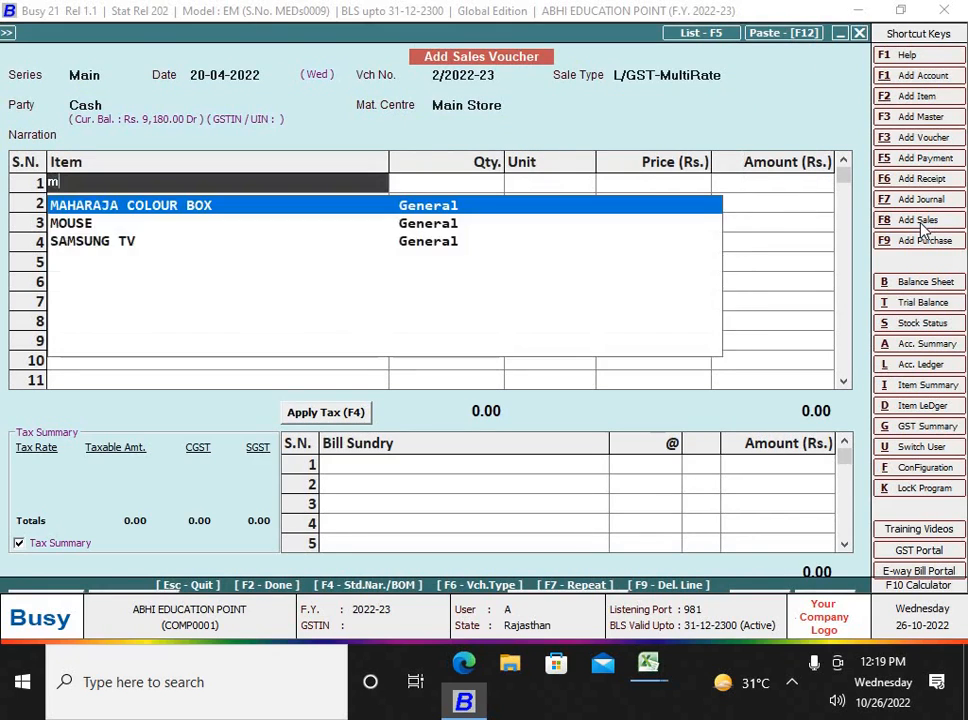
key("Return")
type("5")
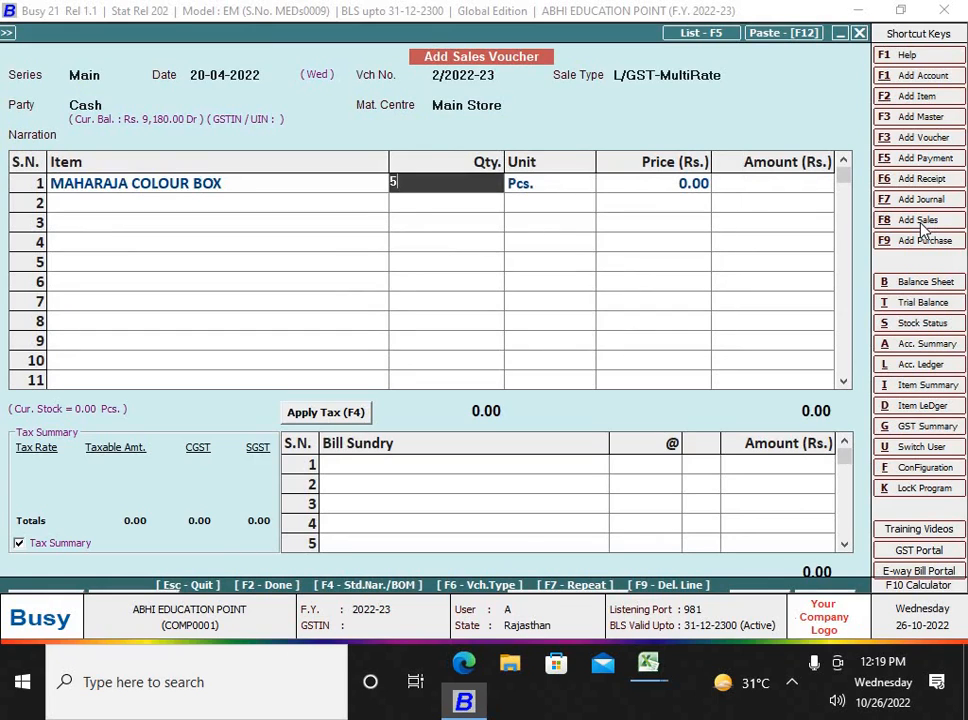
key("Return")
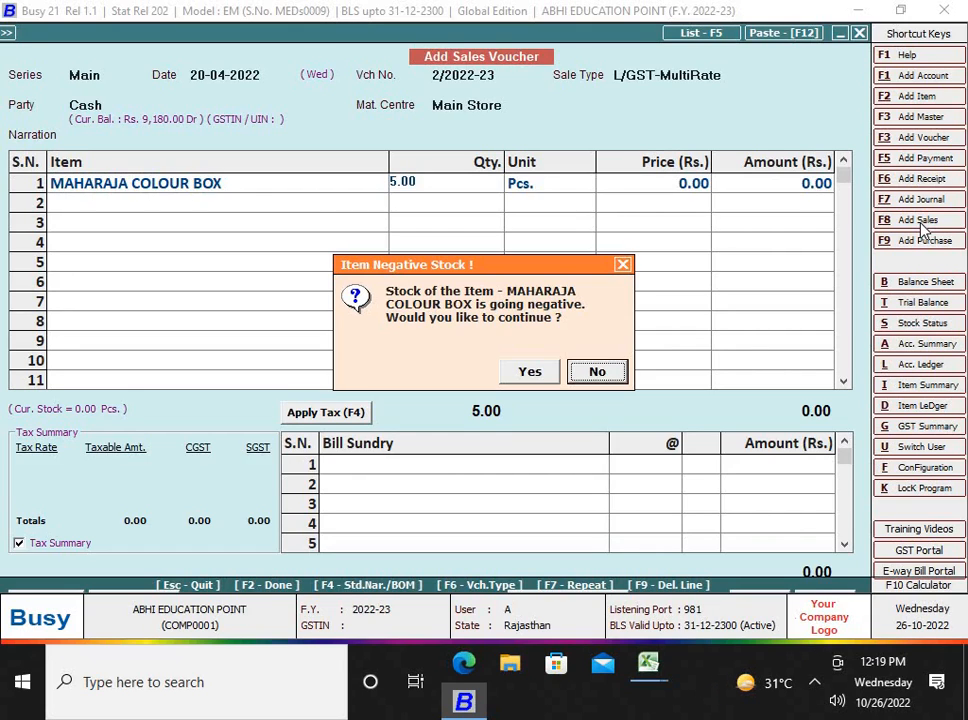
Continue past the negative stock warning, quit the sales voucher without saving, and close the stock ledger.
key("Left")
key("Return")
key("Escape")
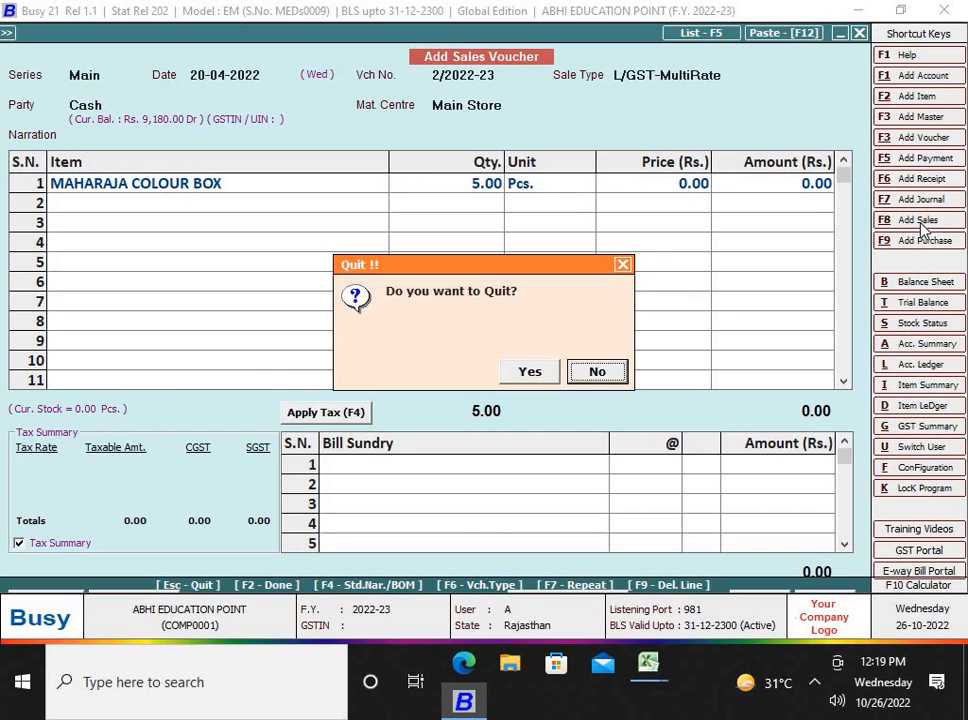
key("Left")
key("Right")
key("Left")
key("Return")
key("Escape")
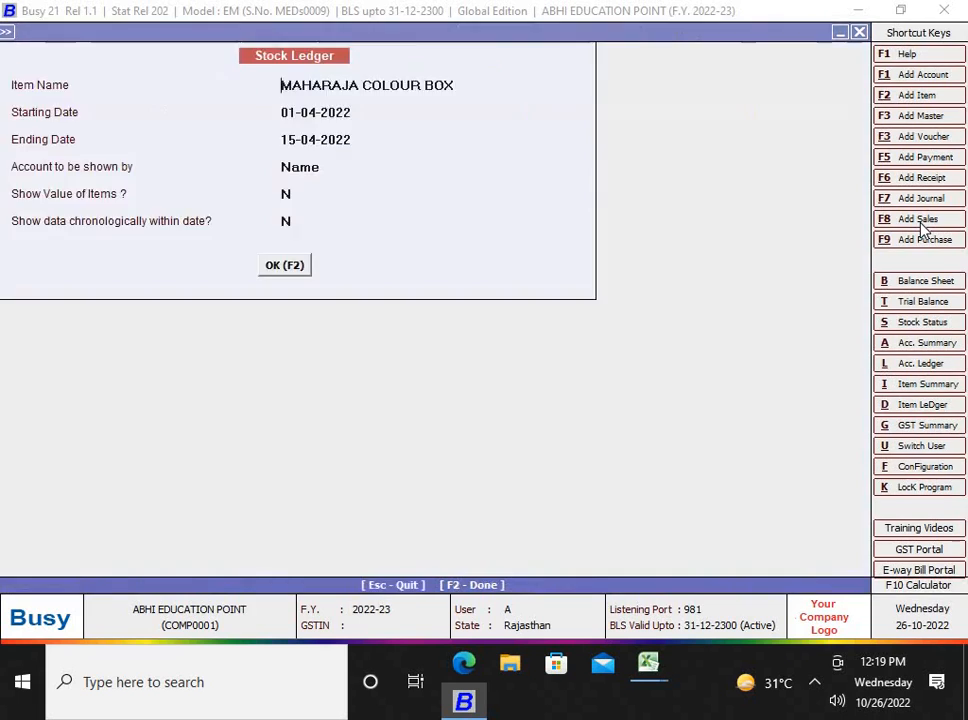
key("Escape")
key("Left")
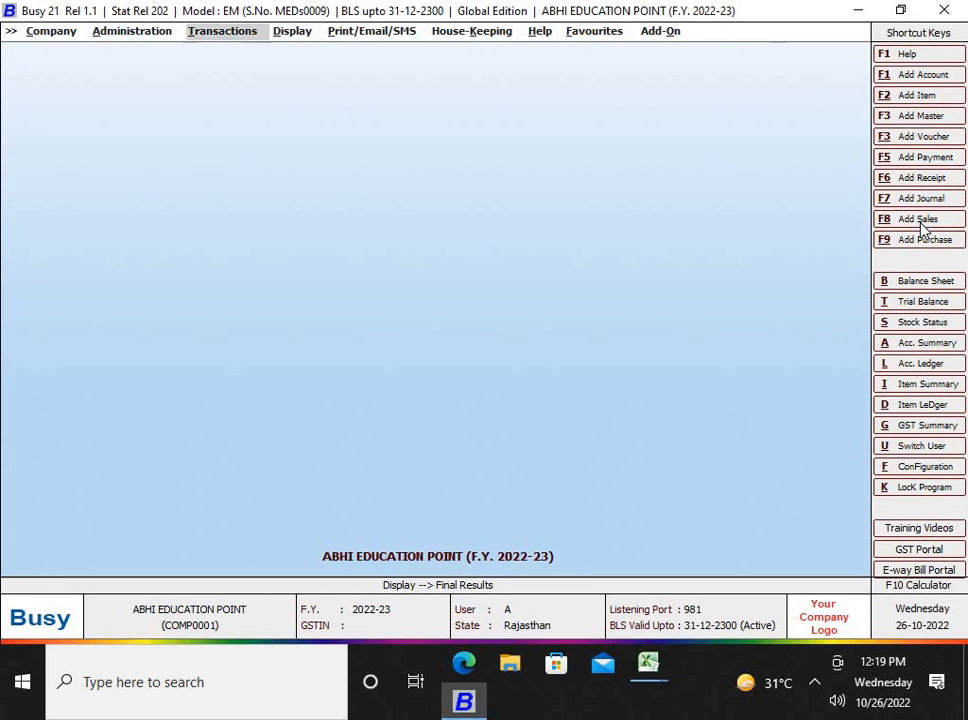
Set the Negative Stock warning alarm to No Action and save the configuration.
key("Left")
key("Down")
key("Down")
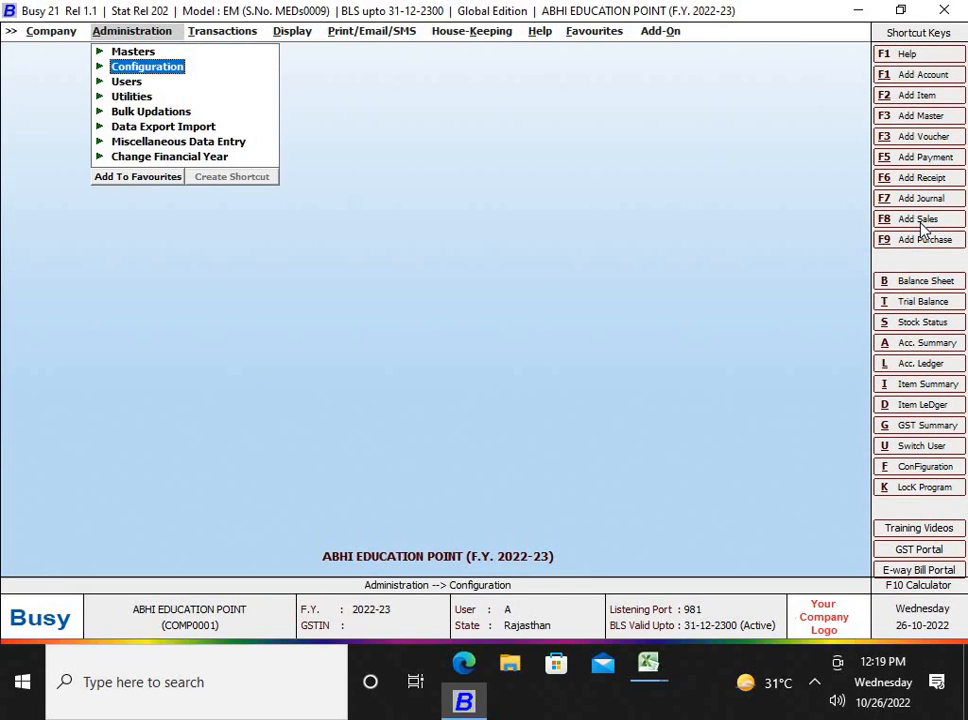
key("Return")
key("Down")
key("Down")
key("Down")
key("Down")
key("Down")
key("Down")
key("Down")
key("Down")
key("Down")
key("Down")
key("Down")
key("Down")
key("Down")
key("Down")
key("Down")
key("Down")
key("Down")
key("Down")
key("Down")
key("Down")
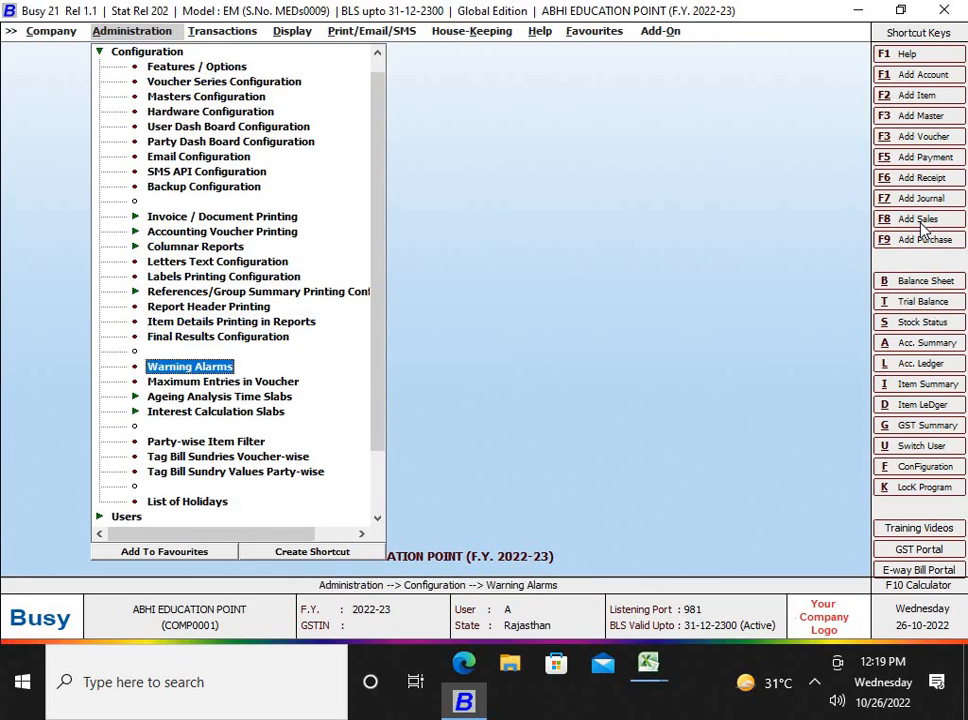
key("Return")
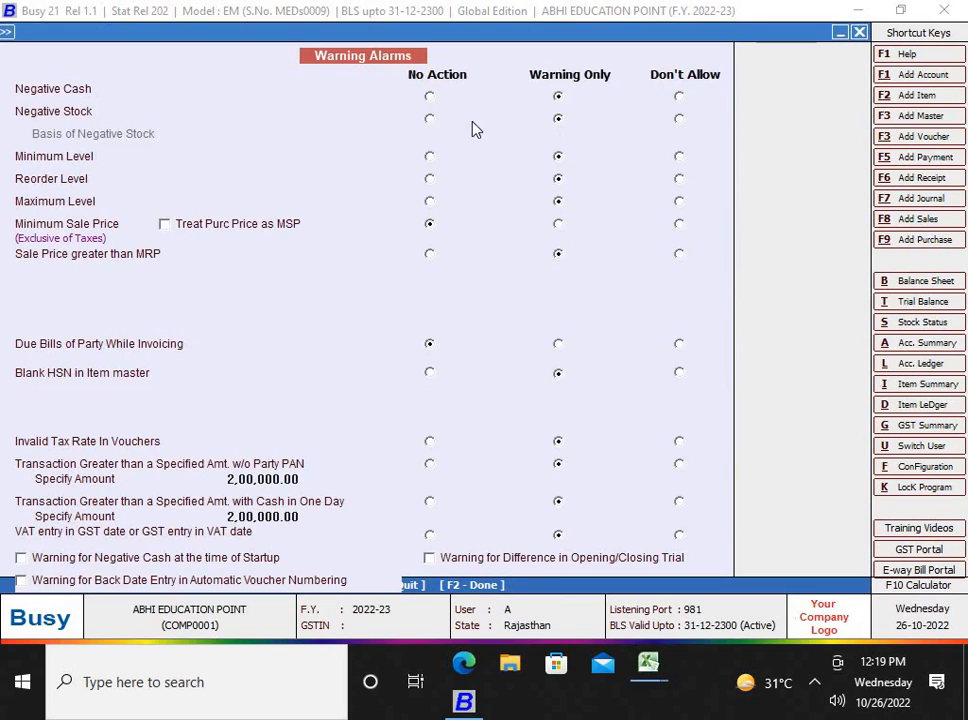
left_click(432, 122)
key("Escape")
key("Return")
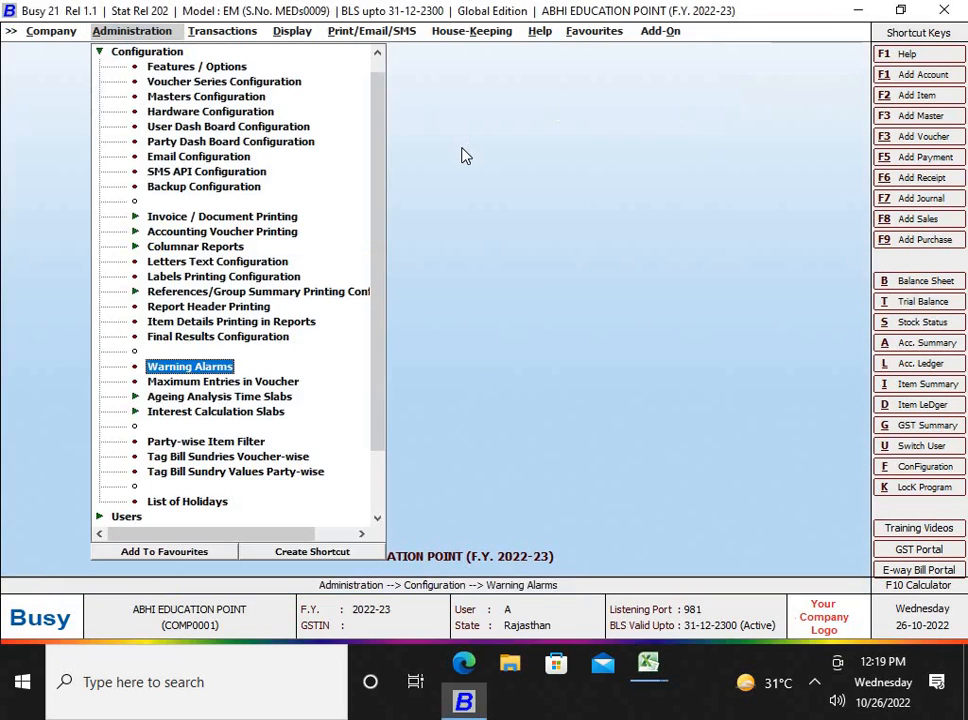
Start a new sales voucher dated 15-04-2022 with Cash as the party and Main Store as the material centre.
left_click(905, 218)
key("Return")
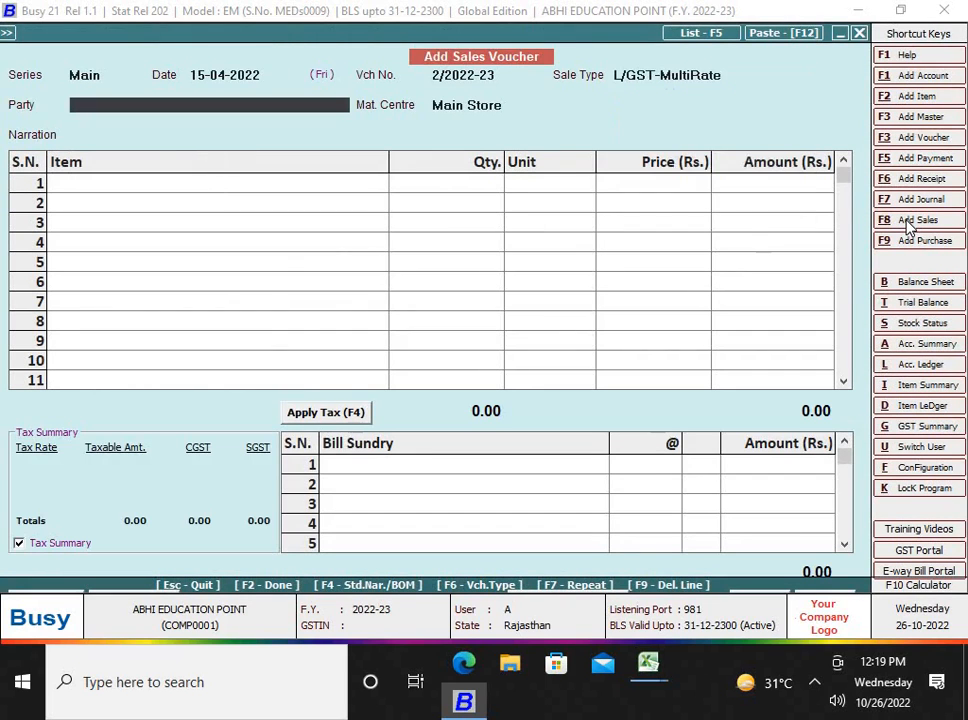
type("CA")
key("Return")
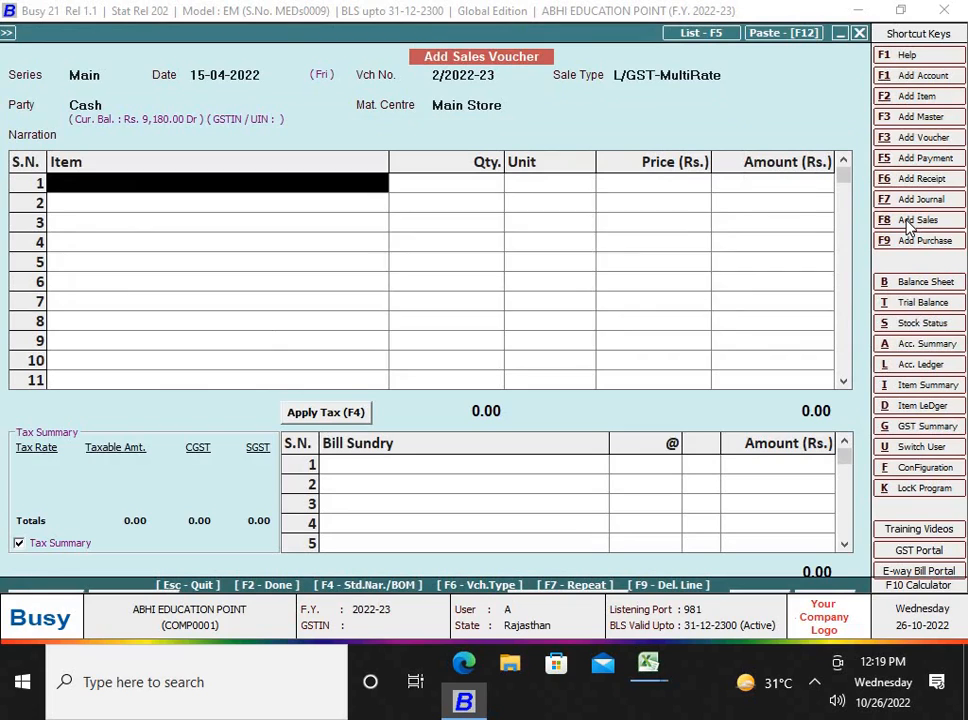
Enter MAHARAJA COLOUR BOX in the sales voucher with a quantity of 4 Pcs. at a price of Rs. 300.
type("M")
key("Return")
type("4")
key("Return")
type("300")
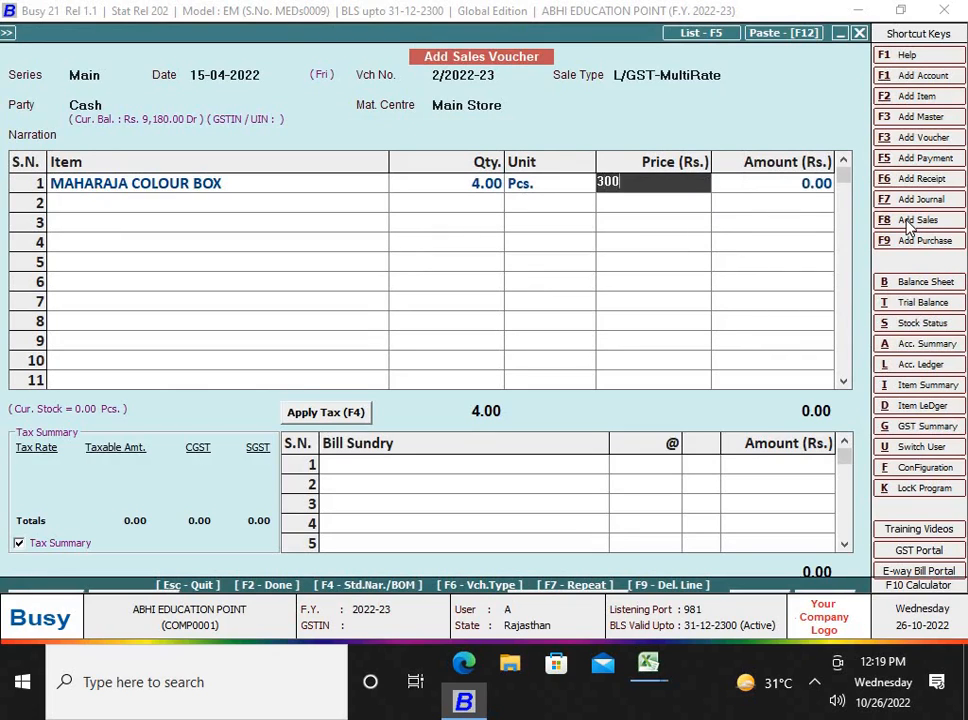
key("Return")
key("Return")
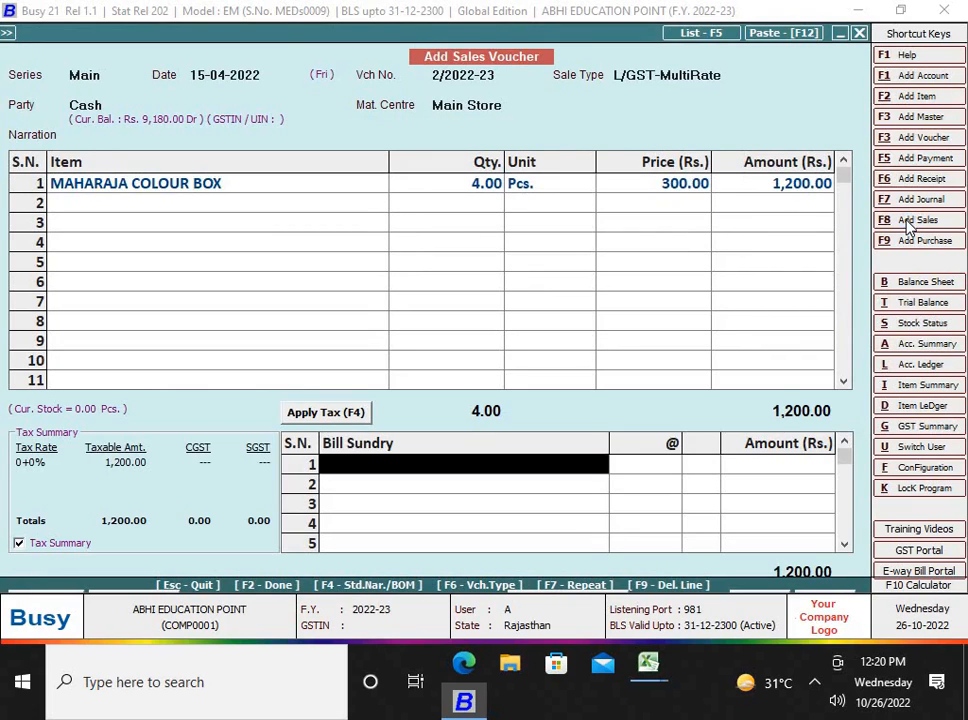
Decline to continue without tax and add SGST 9% and CGST 9% as bill sundries, finishing the voucher entry.
key("Return")
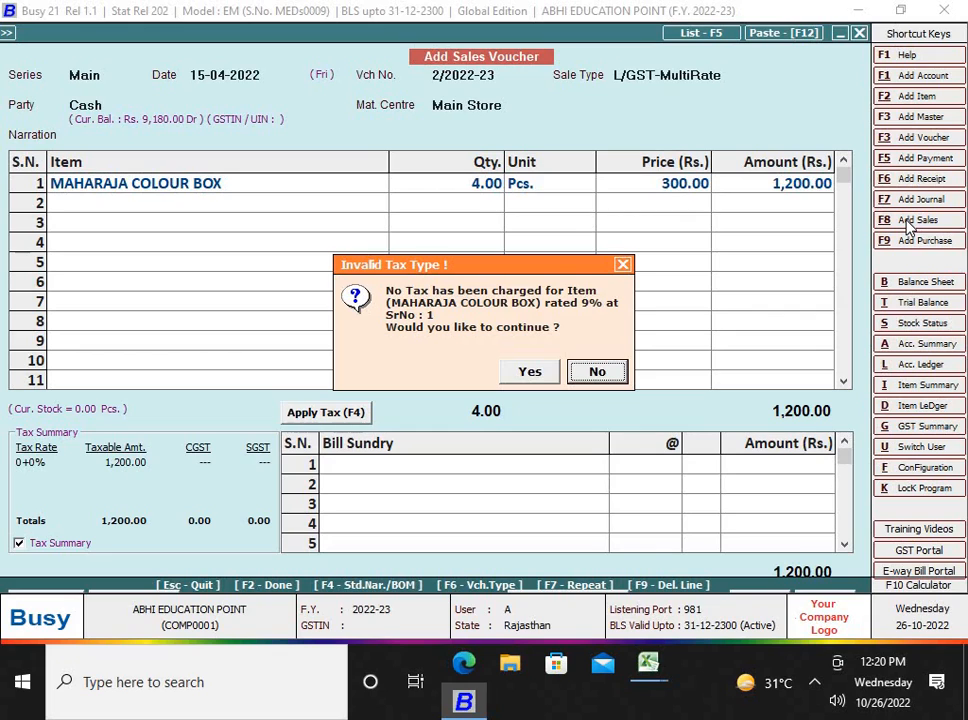
key("Left")
key("Right")
key("Return")
type("s")
key("Return")
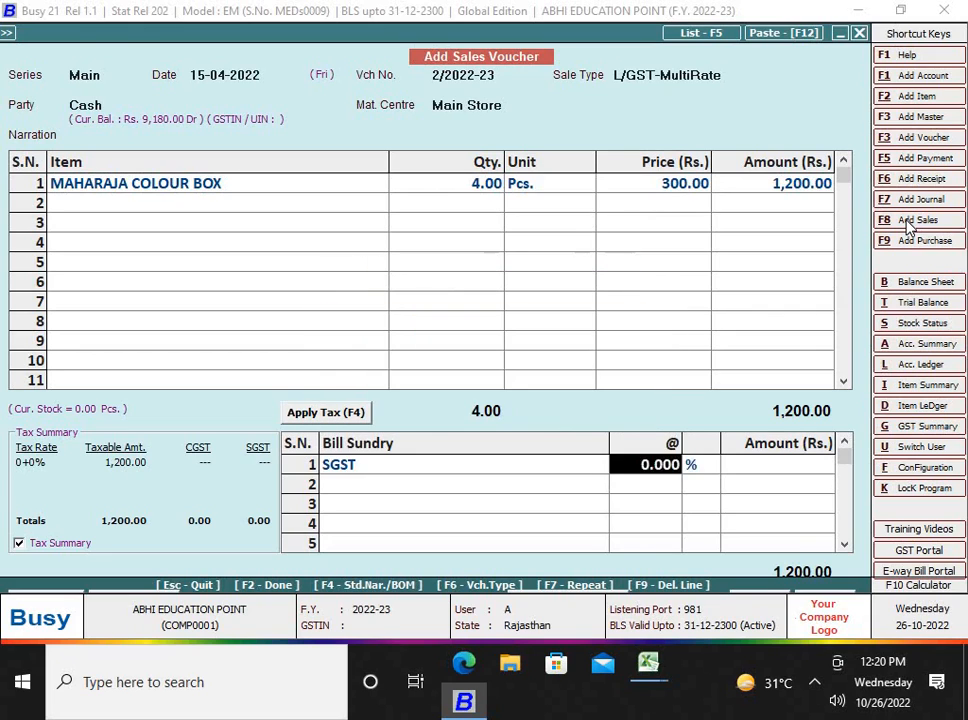
type("9")
key("Return")
key("Return")
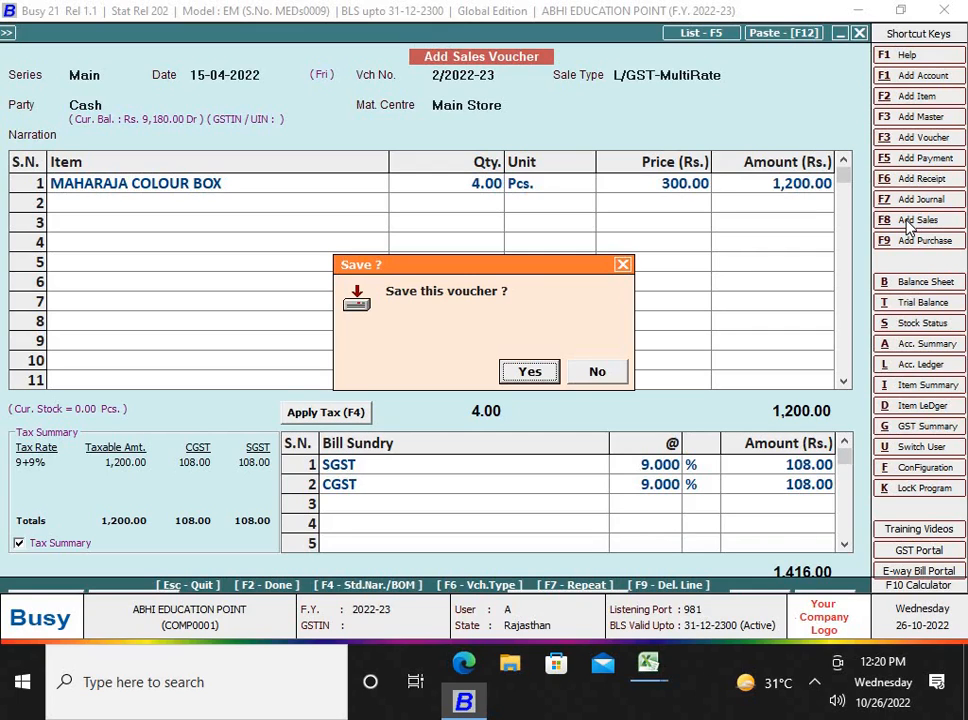
Decline saving the MAHARAJA COLOUR BOX sales voucher and quit it.
key("Escape")
key("Escape")
key("Left")
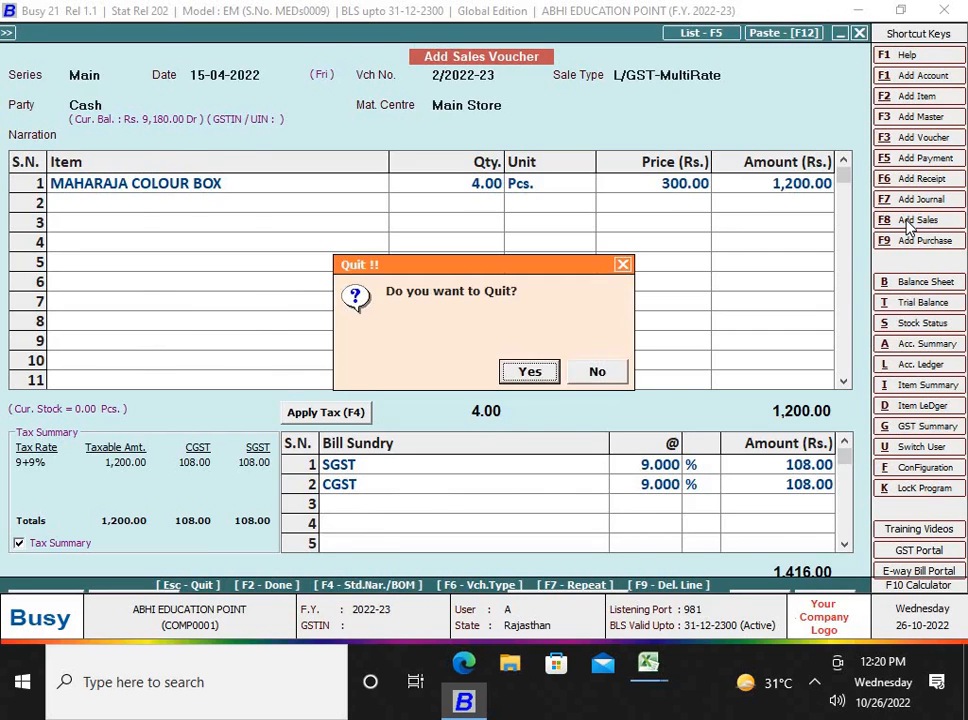
key("Return")
Set the Negative Stock warning alarm back to Warning Only and save the configuration.
key("Return")
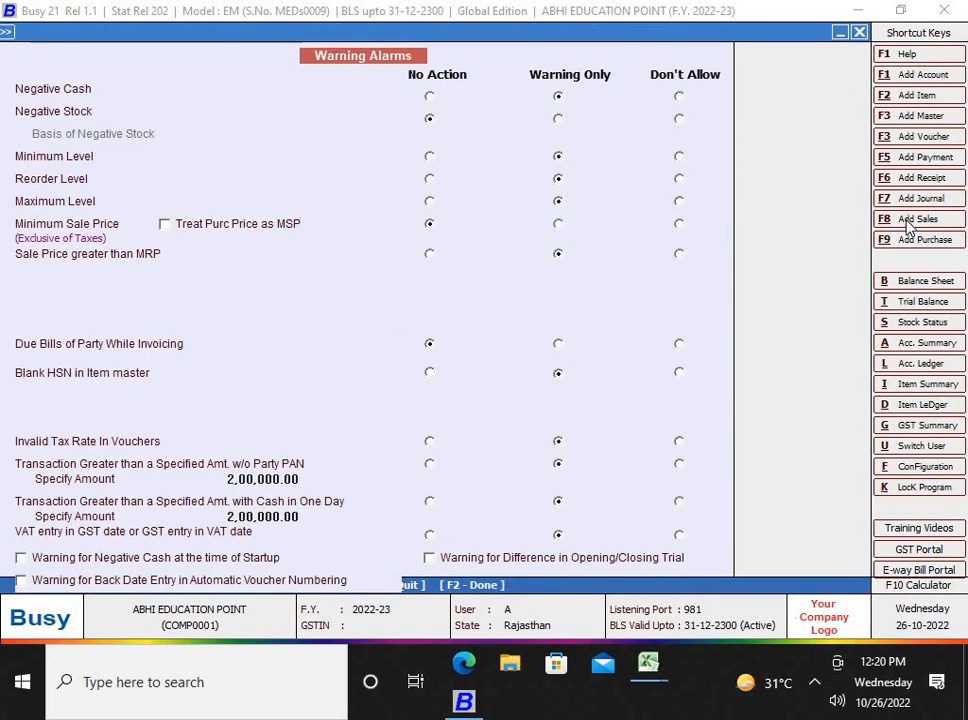
left_click(559, 118)
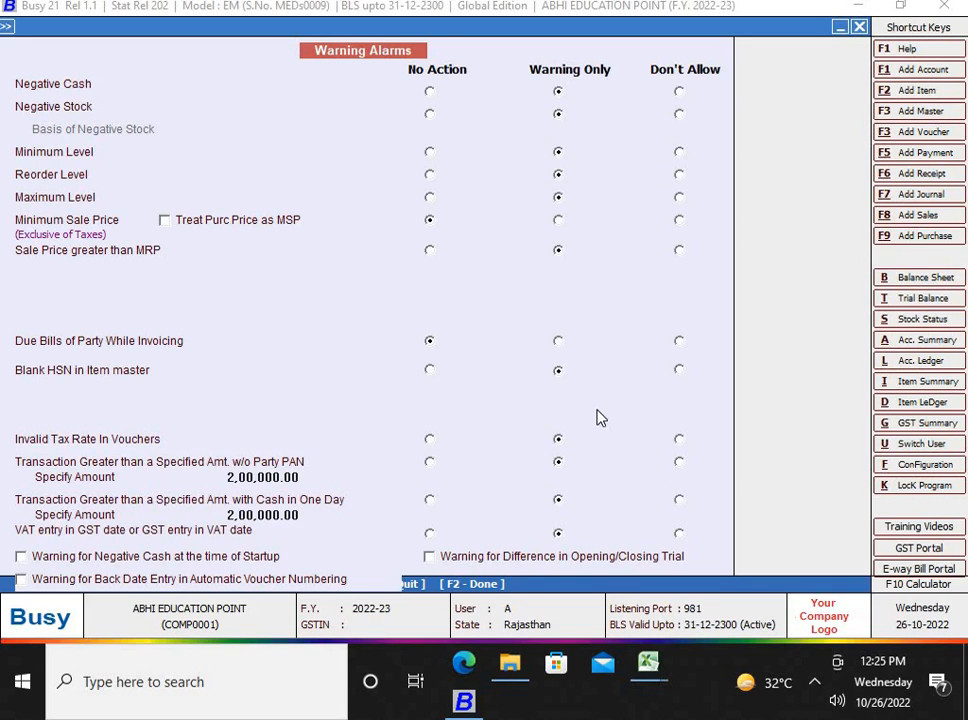
key("F2")
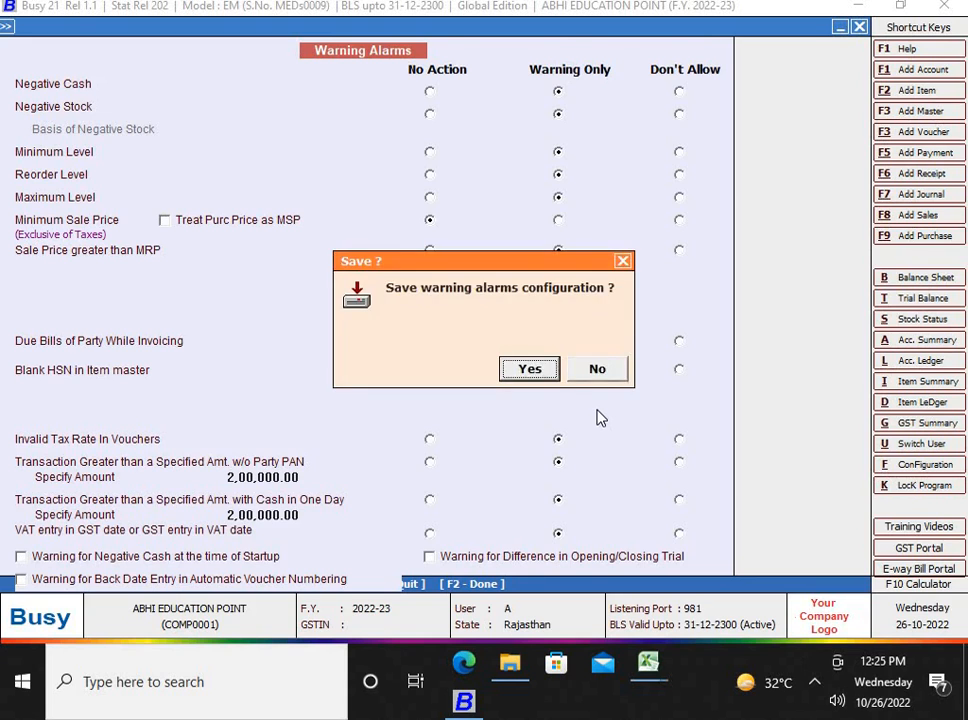
key("Return")
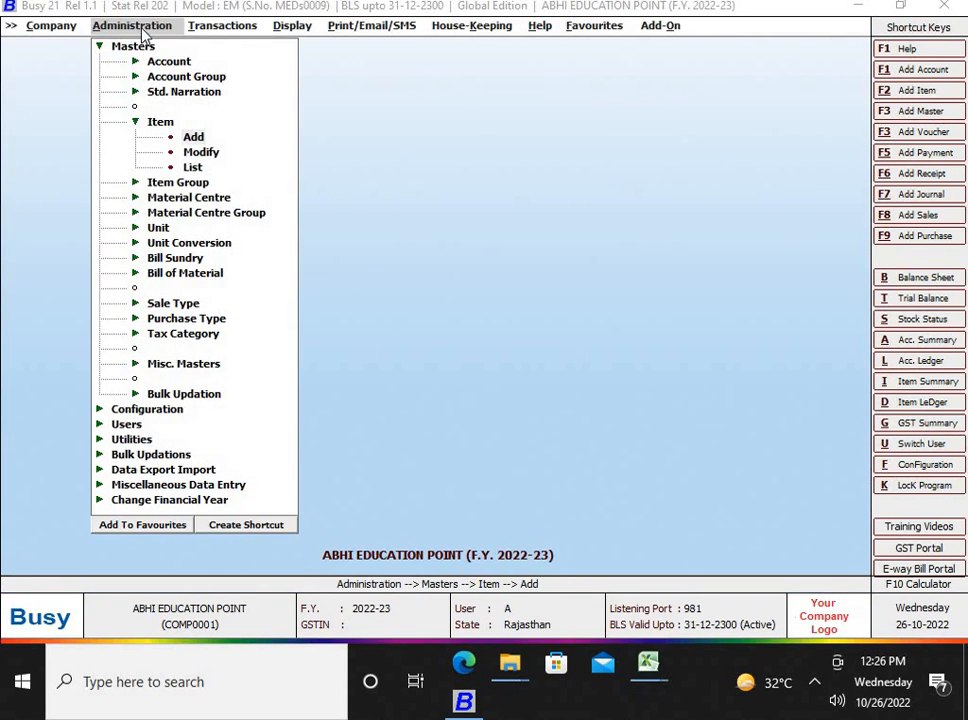
Start a new item master named TV in the General group.
left_click(146, 46)
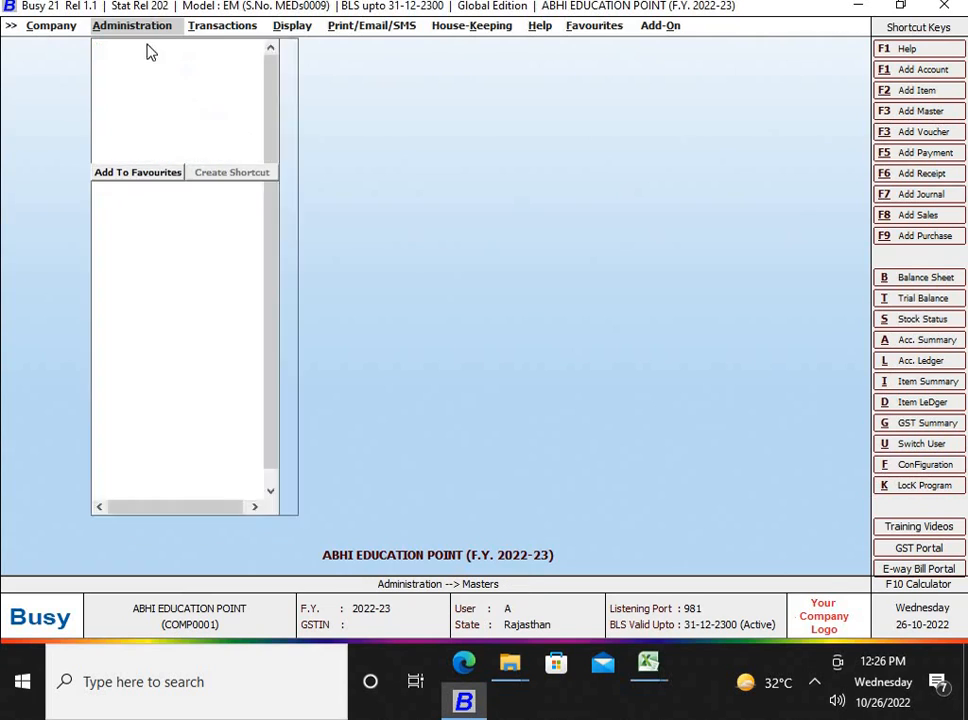
left_click(140, 47)
key("Down")
key("Down")
key("Down")
key("Down")
key("Down")
key("Down")
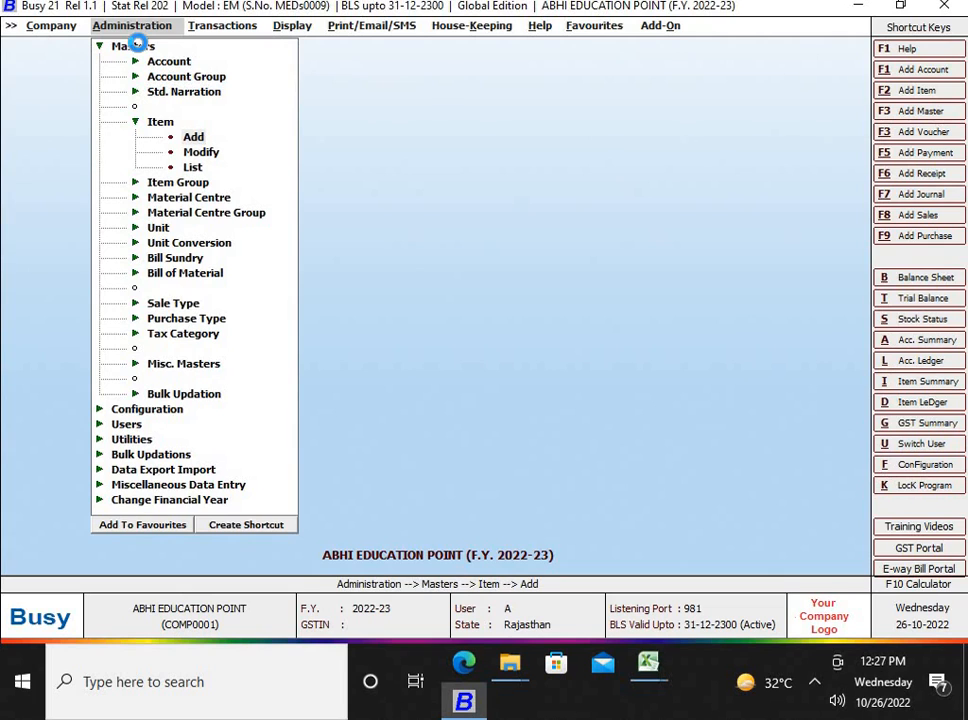
type("TV")
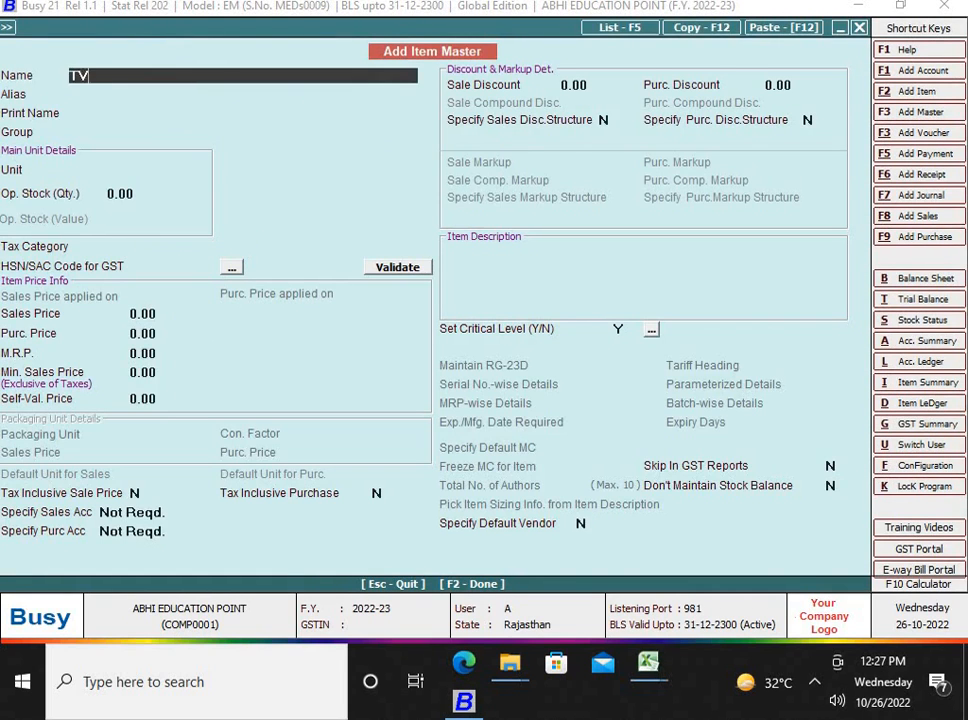
key("Return")
key("Return")
key("Return")
type("G")
key("Return")
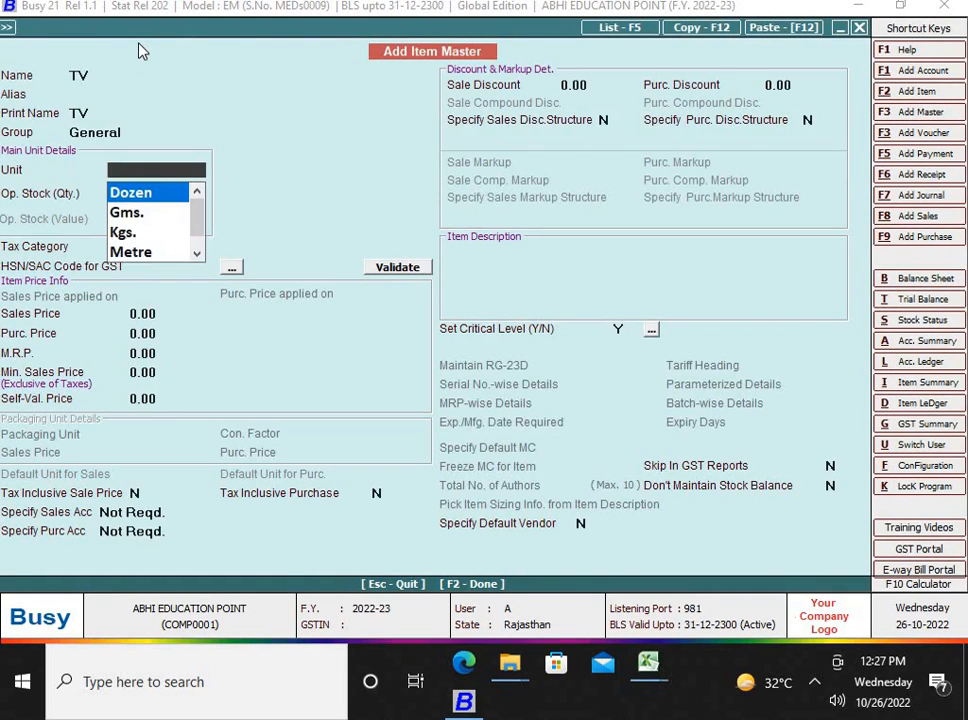
Set the TV item's unit to NOS and its tax category to GST 18%, leaving the HSN/SAC code blank.
type("NO")
key("Return")
key("Return")
type("G")
key("Down")
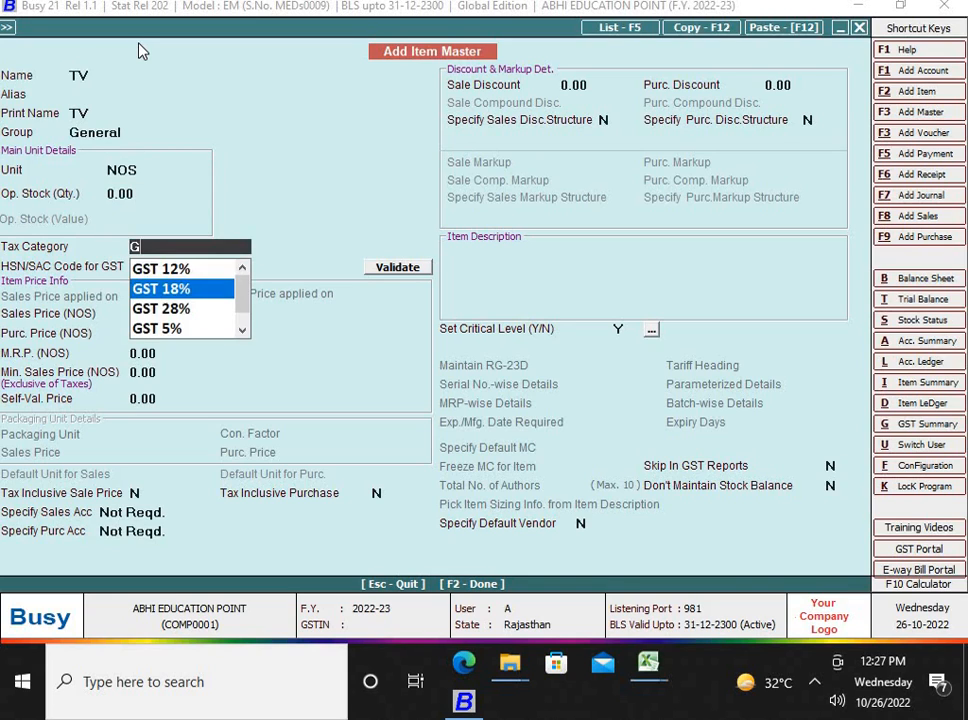
key("Up")
key("Down")
key("Return")
key("Return")
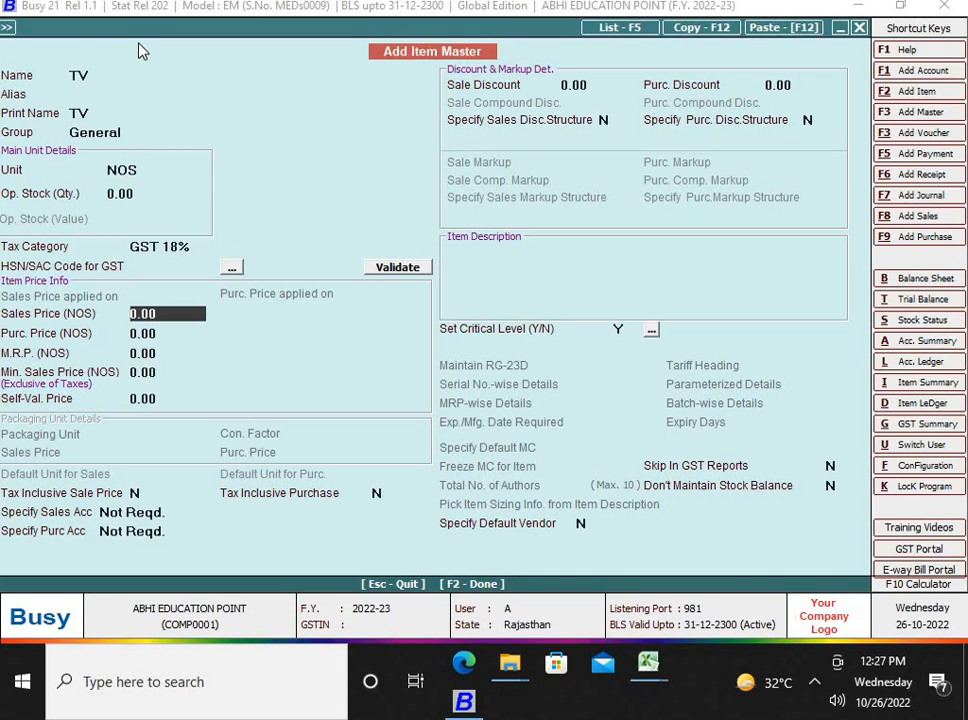
Try to save the TV item without an HSN/SAC code, and quit the item master without saving.
key("F2")
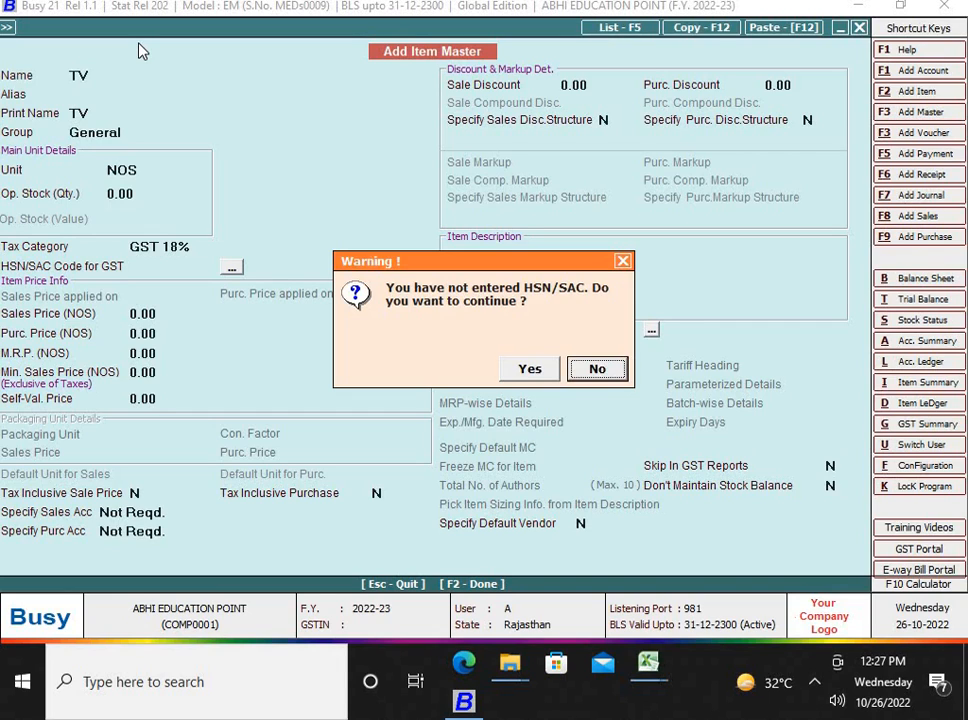
key("Escape")
key("Escape")
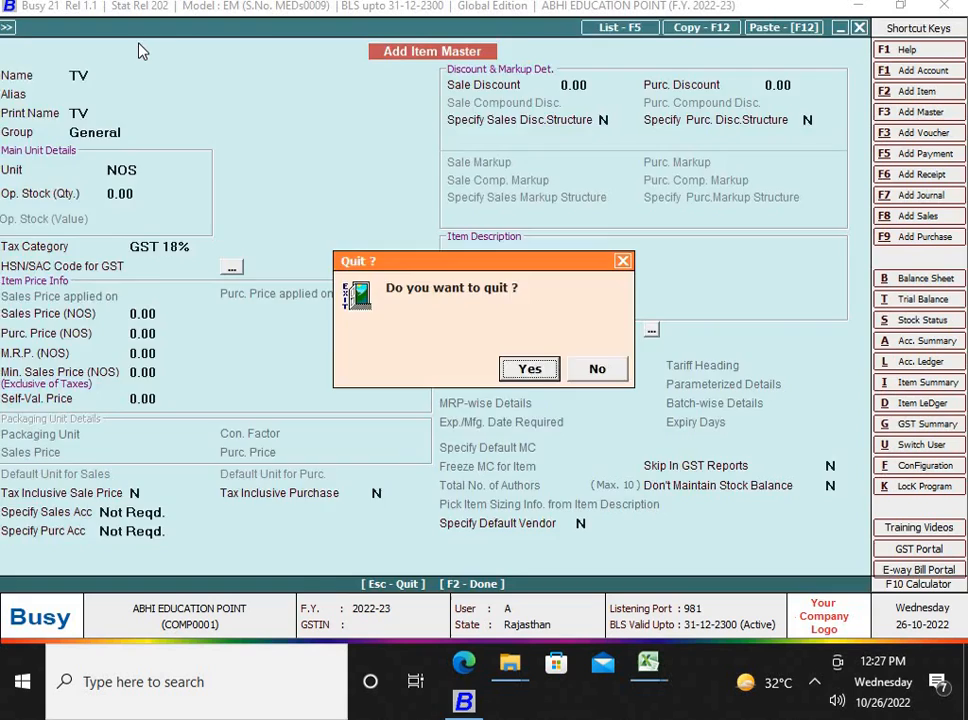
key("Return")
Set the Blank HSN in Item master warning alarm to No Action and save the configuration.
key("Left")
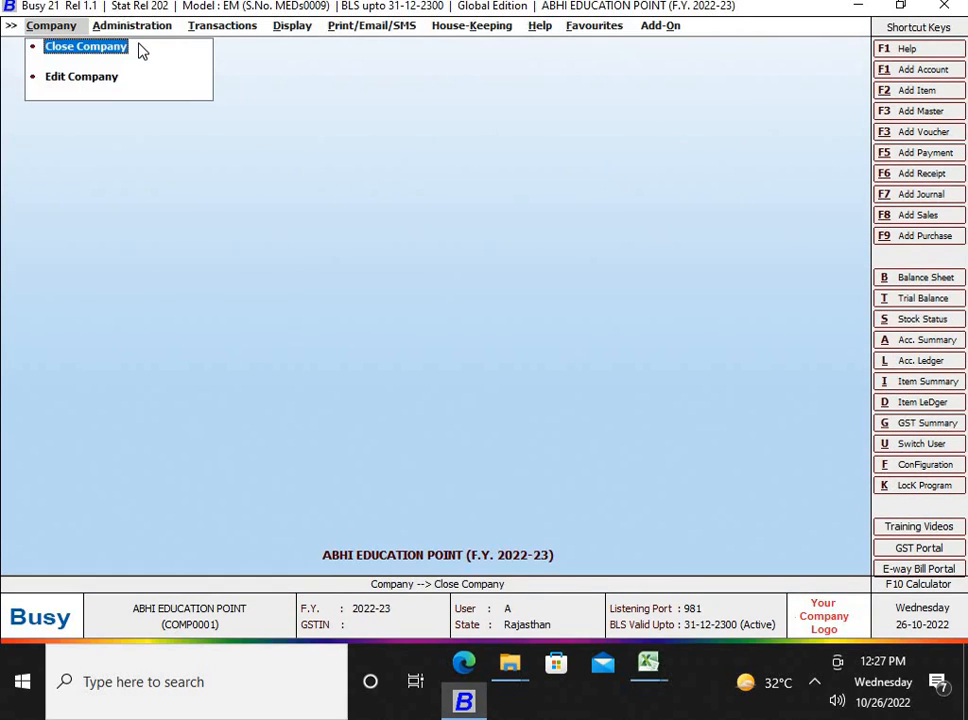
key("Right")
key("Escape")
key("Escape")
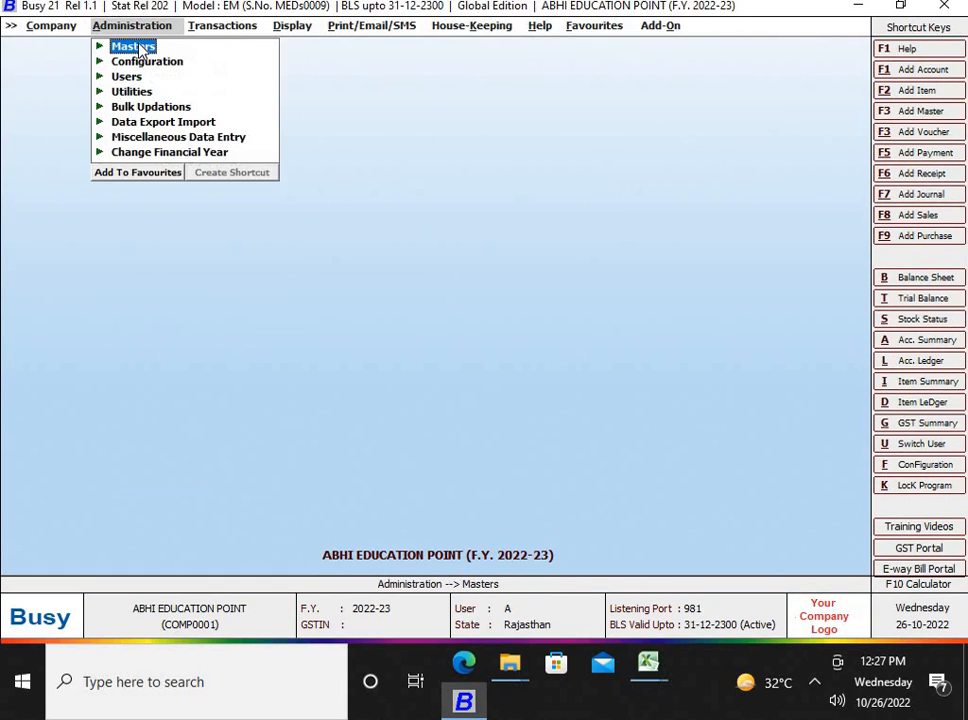
key("Down")
key("Down")
key("Down")
key("Up")
key("Up")
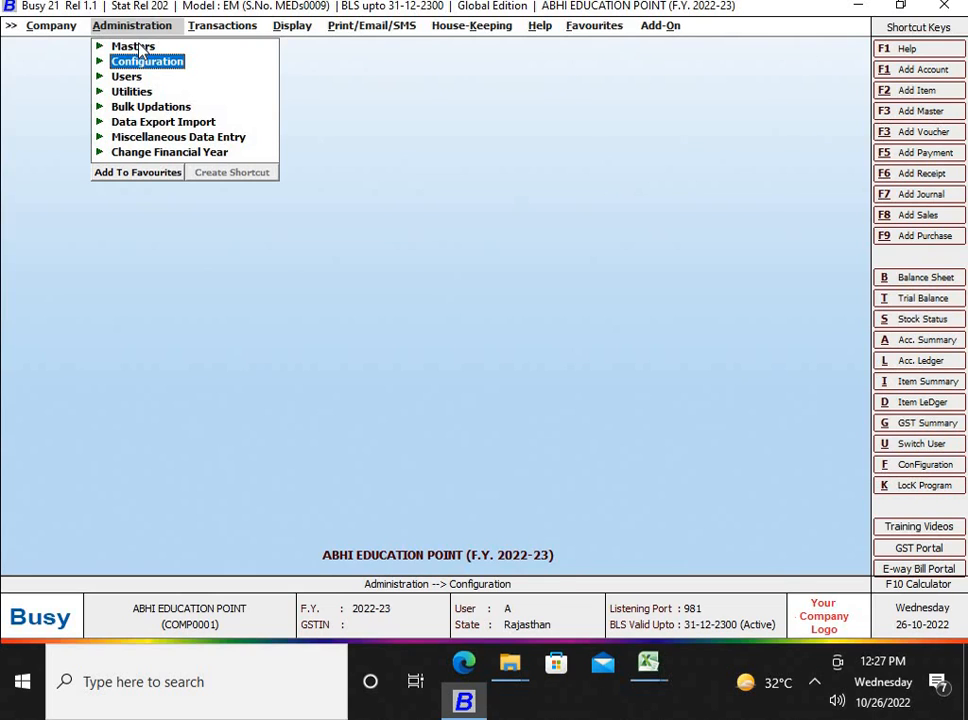
key("Return")
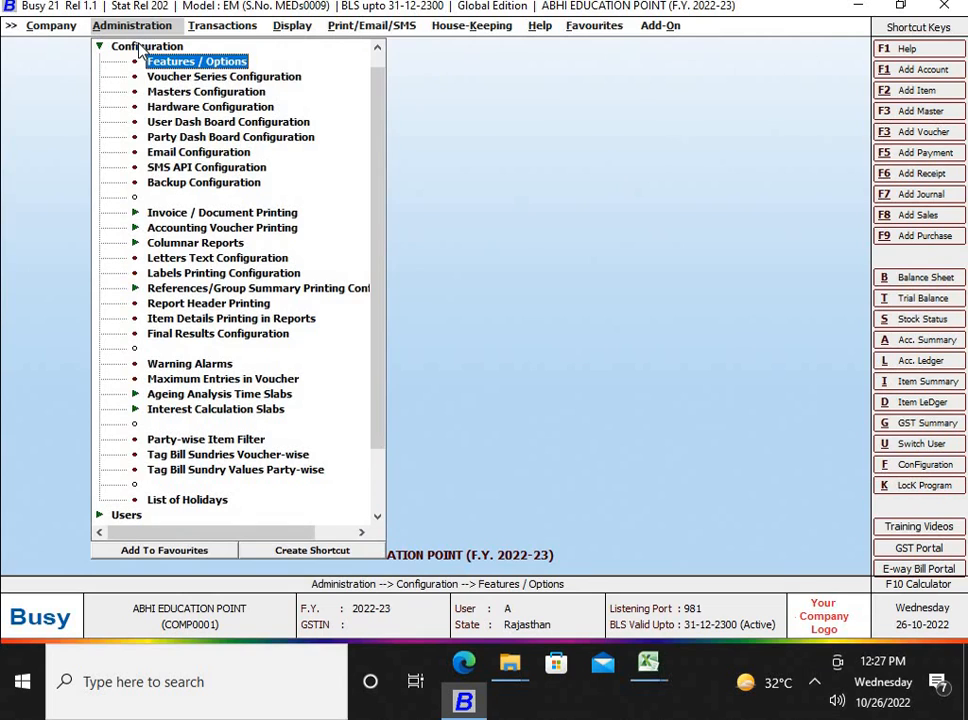
key("Down")
key("Down")
key("Down")
key("Down")
key("Down")
key("Down")
key("Down")
key("Down")
key("Down")
key("Down")
key("Down")
key("Down")
key("Down")
key("Down")
key("Down")
key("Down")
key("Down")
key("Down")
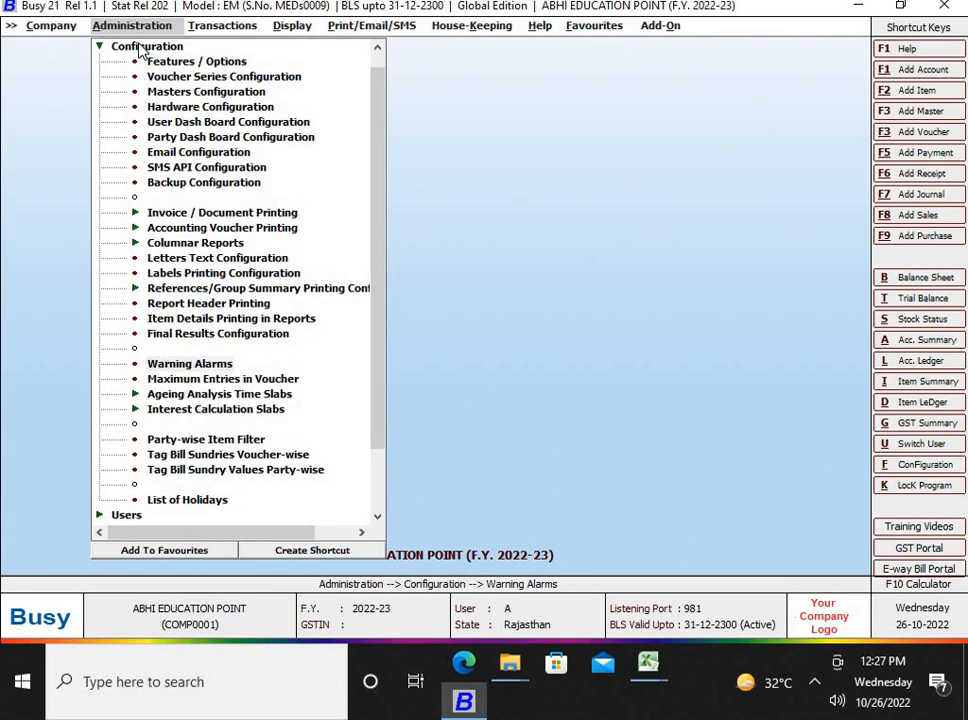
key("Return")
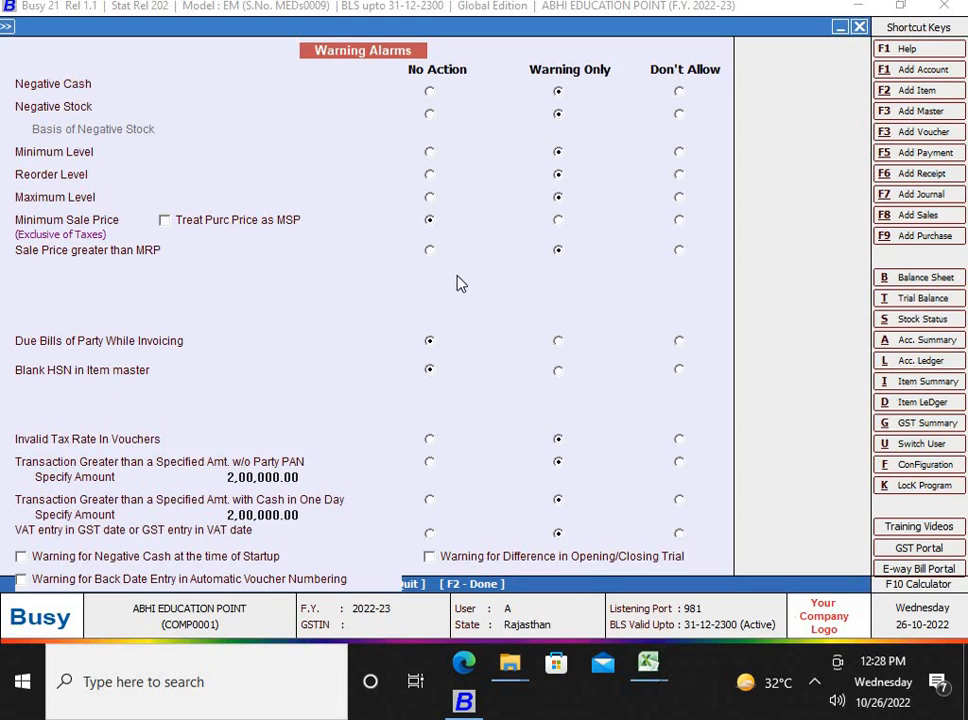
key("Escape")
key("Return")
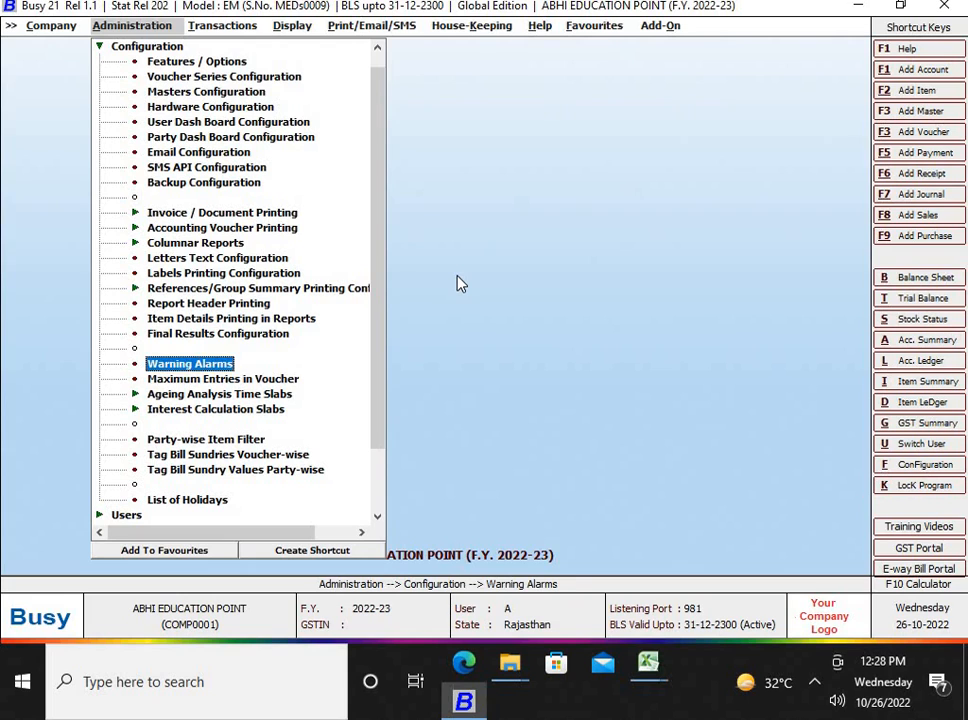
Start a new item master named TV and assign it to the General group.
key("Up")
key("v")
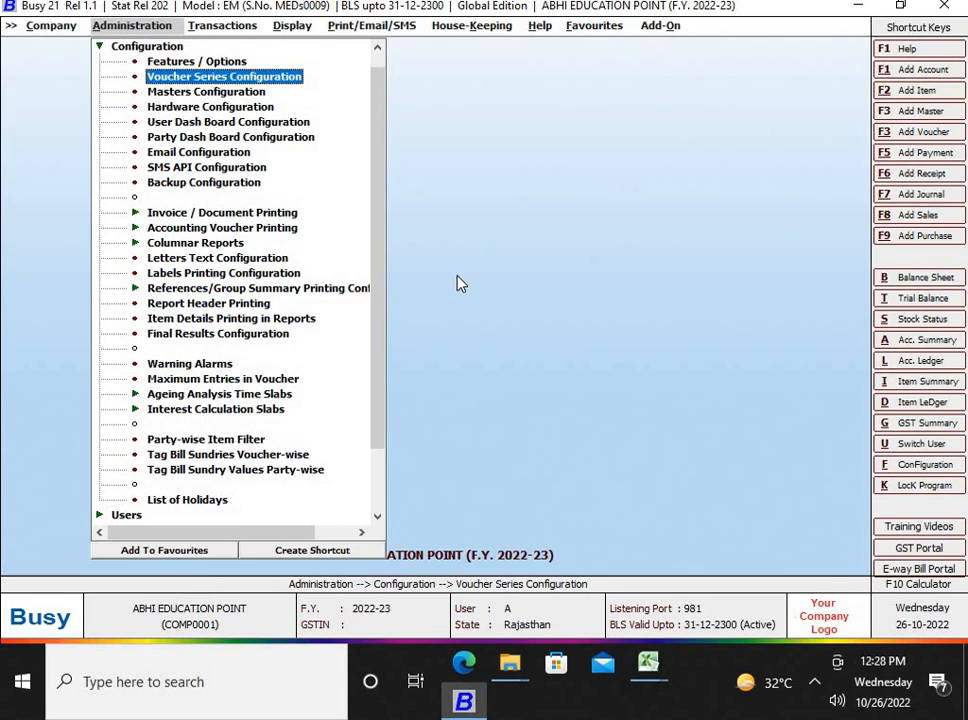
key("Escape")
key("Up")
key("Return")
key("Down")
key("Down")
key("Down")
key("Down")
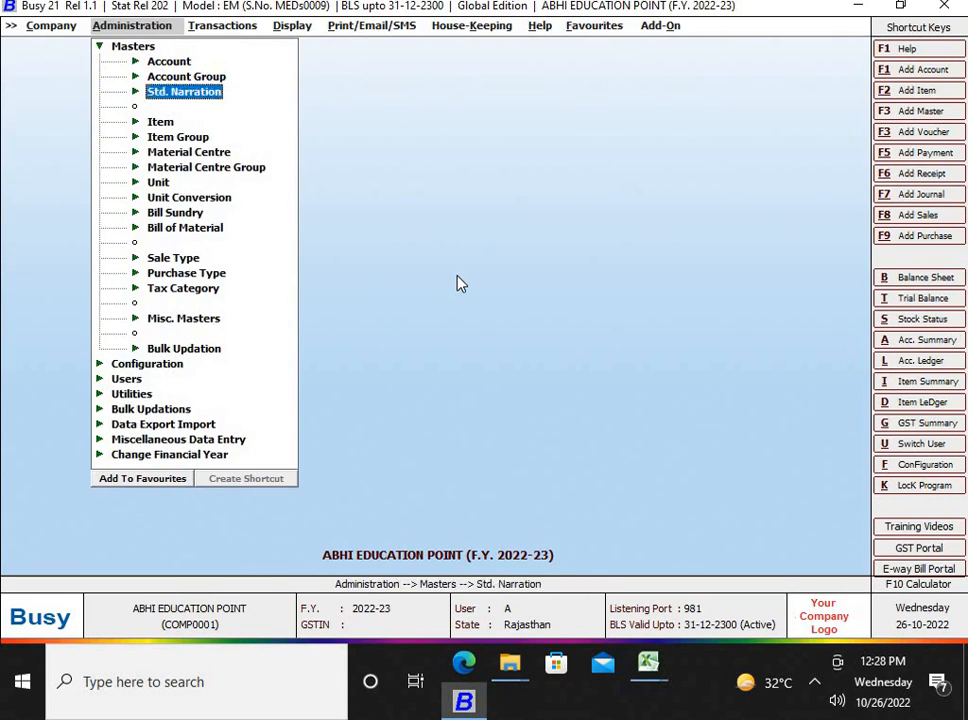
key("Return")
key("Return")
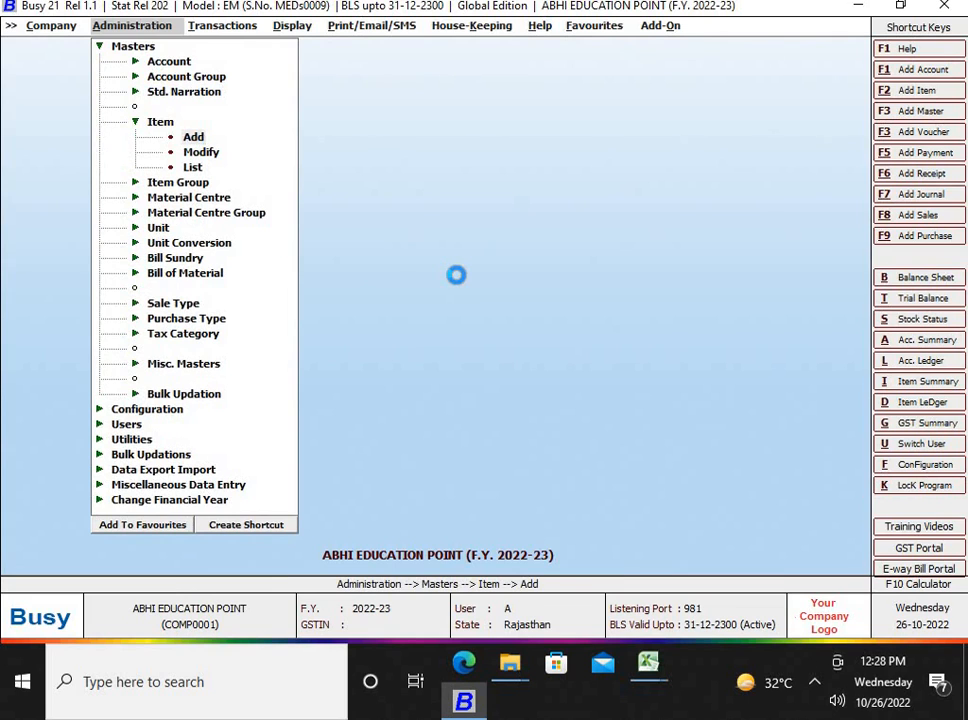
type("TV")
key("Return")
key("Return")
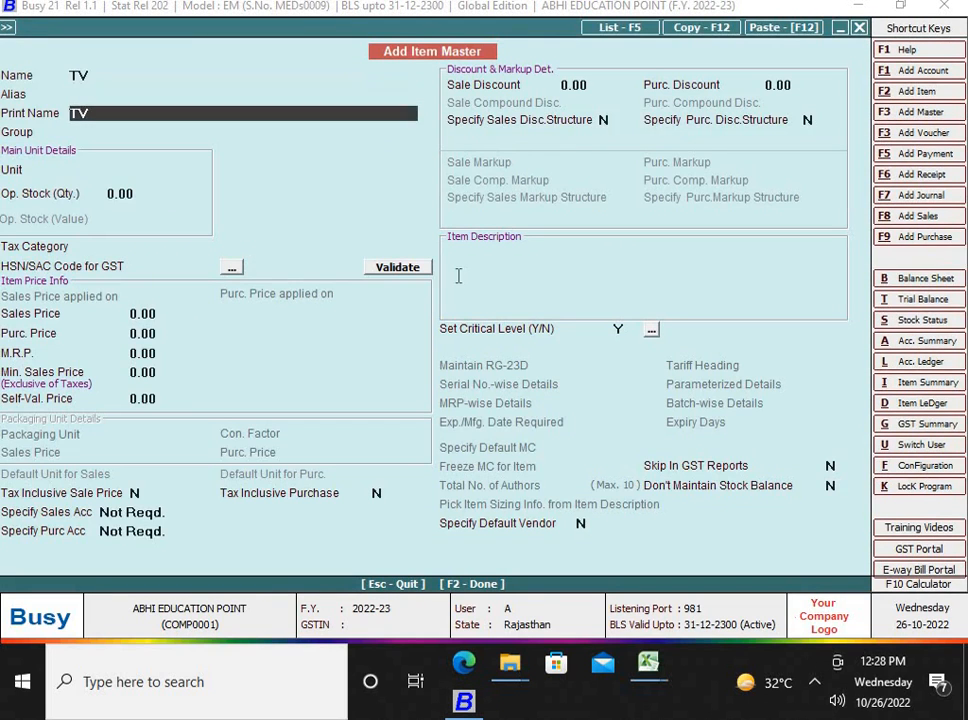
key("Return")
type("G")
key("Return")
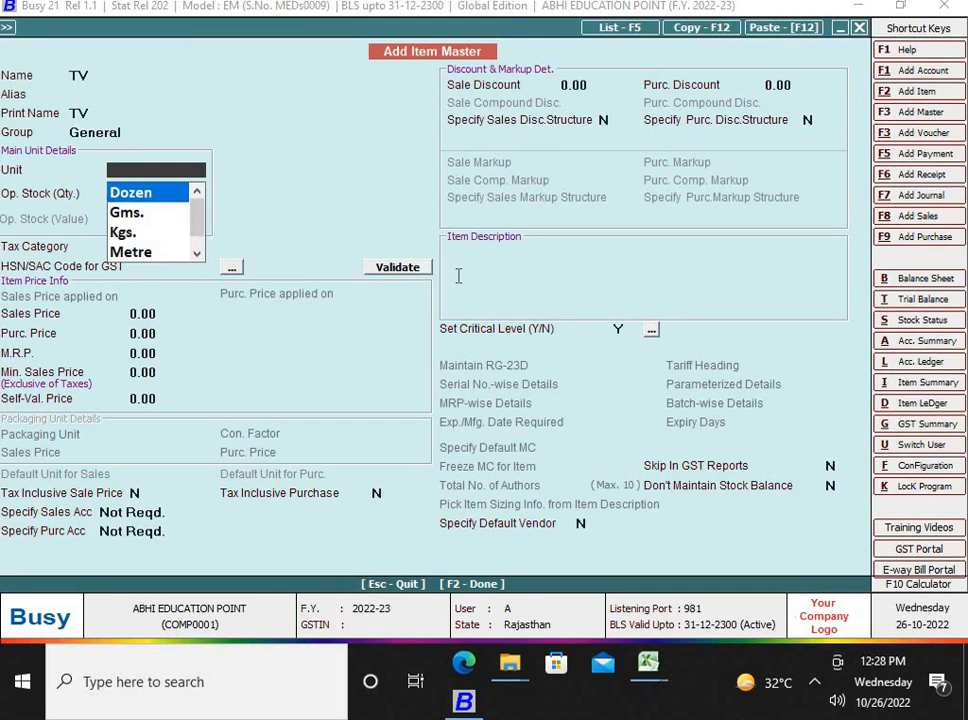
Set the TV item's unit to NOS and its tax category to GST 18%, leaving the HSN/SAC code blank.
type("NO")
key("Return")
key("Return")
type("G")
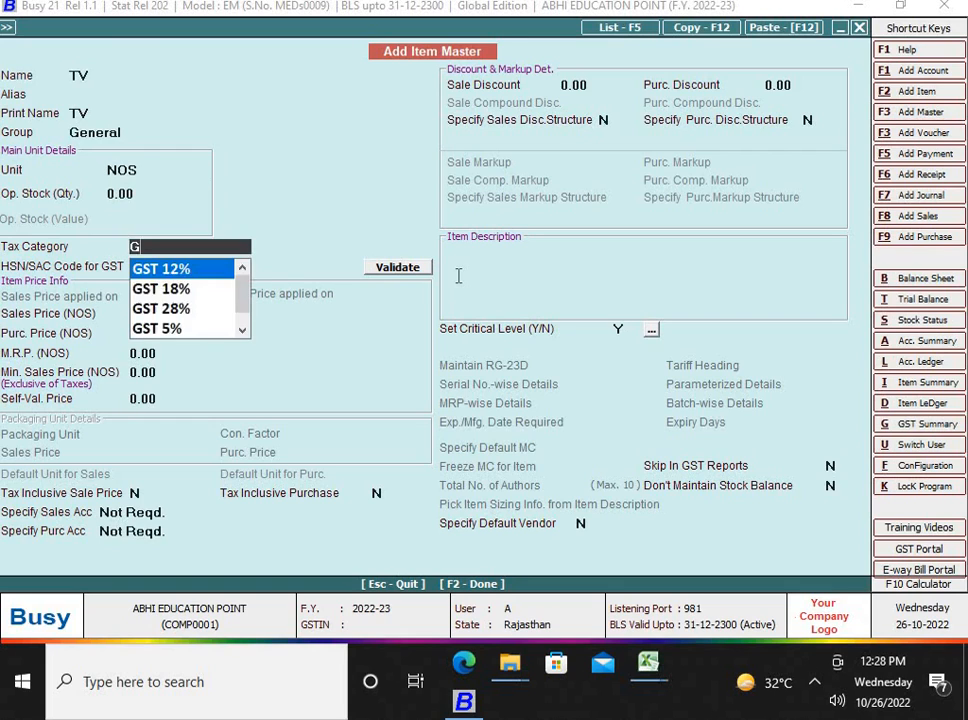
key("Down")
key("Return")
Test saving the TV item with a blank HSN/SAC code, cancel the save and quit the item master.
key("F2")
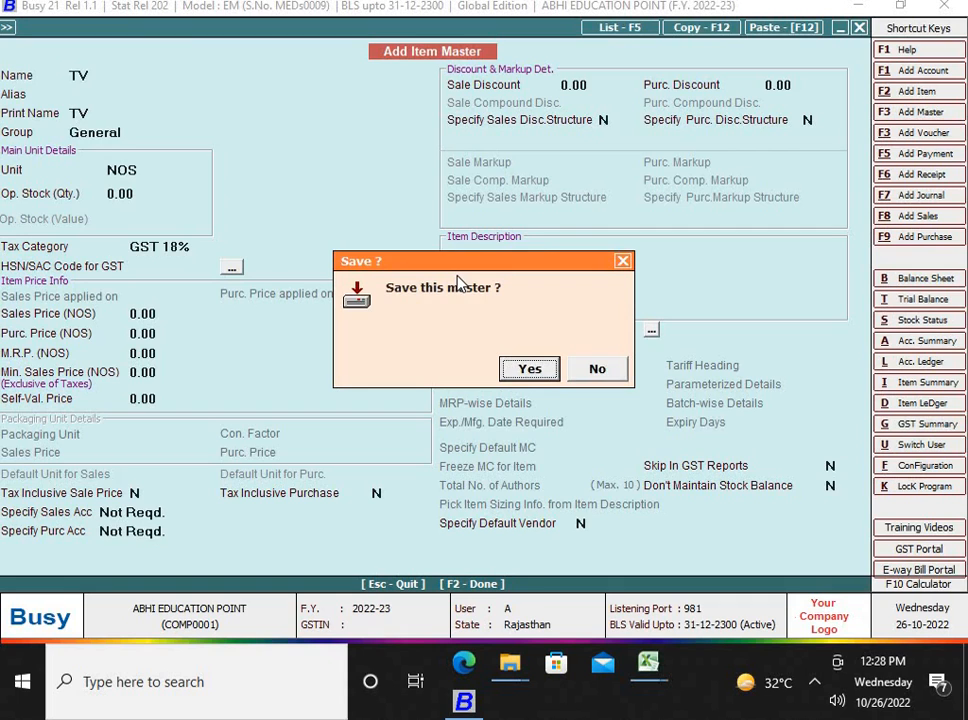
key("Escape")
key("Escape")
key("Return")
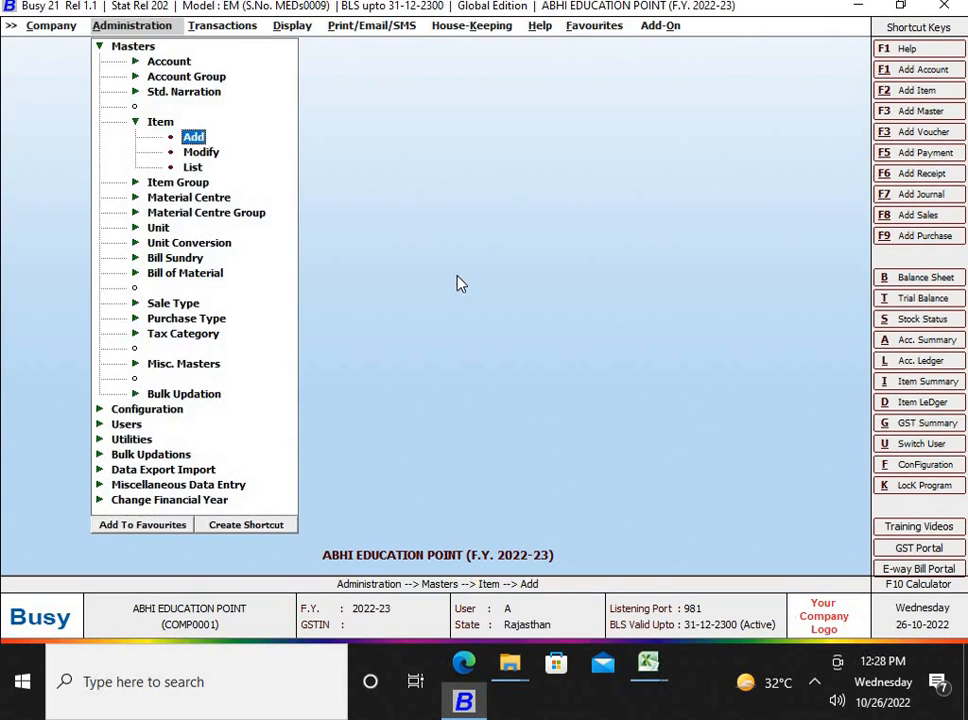
Set the Blank HSN in Item master warning alarm to Warning Only and save the configuration.
key("Left")
key("Right")
key("Escape")
key("Escape")
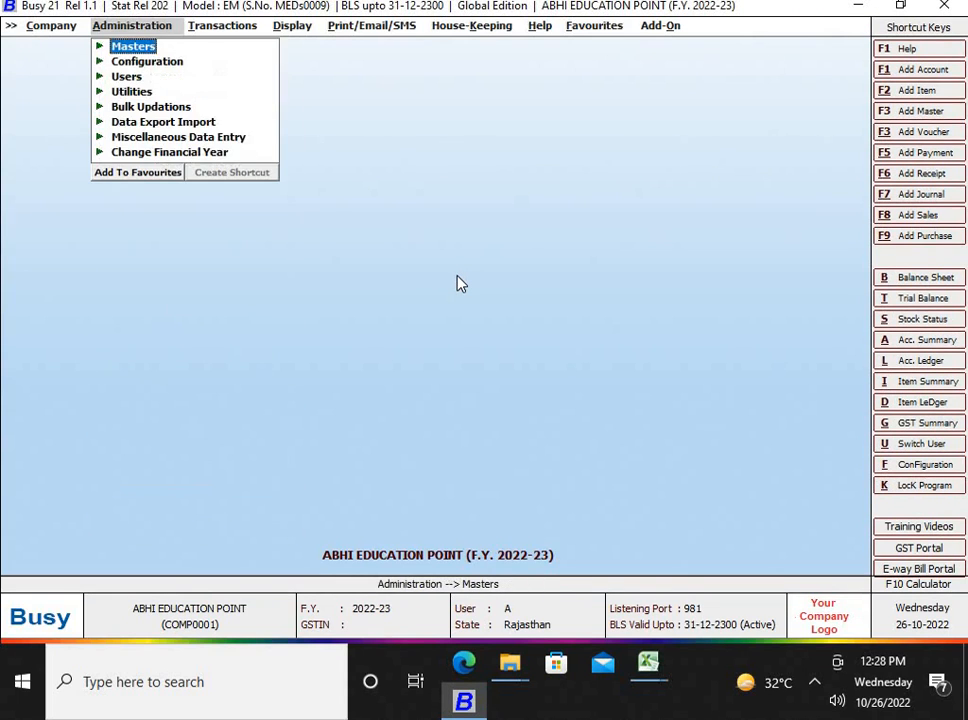
key("Down")
key("Down")
key("Down")
key("Down")
key("Up")
key("Up")
key("Up")
key("Return")
key("Down")
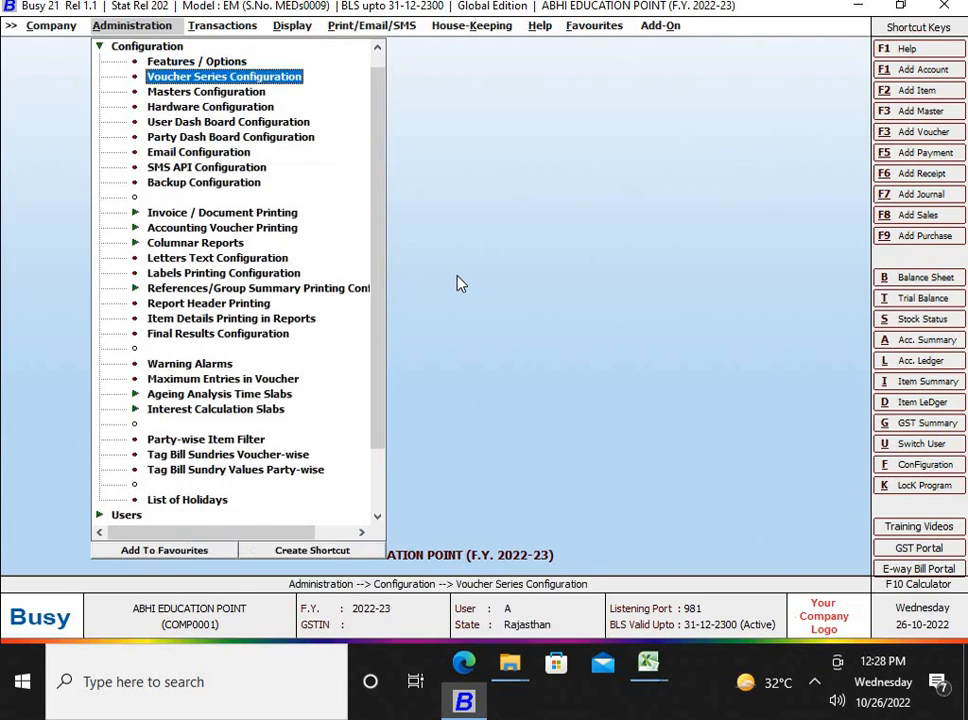
key("a")
key("w")
key("Return")
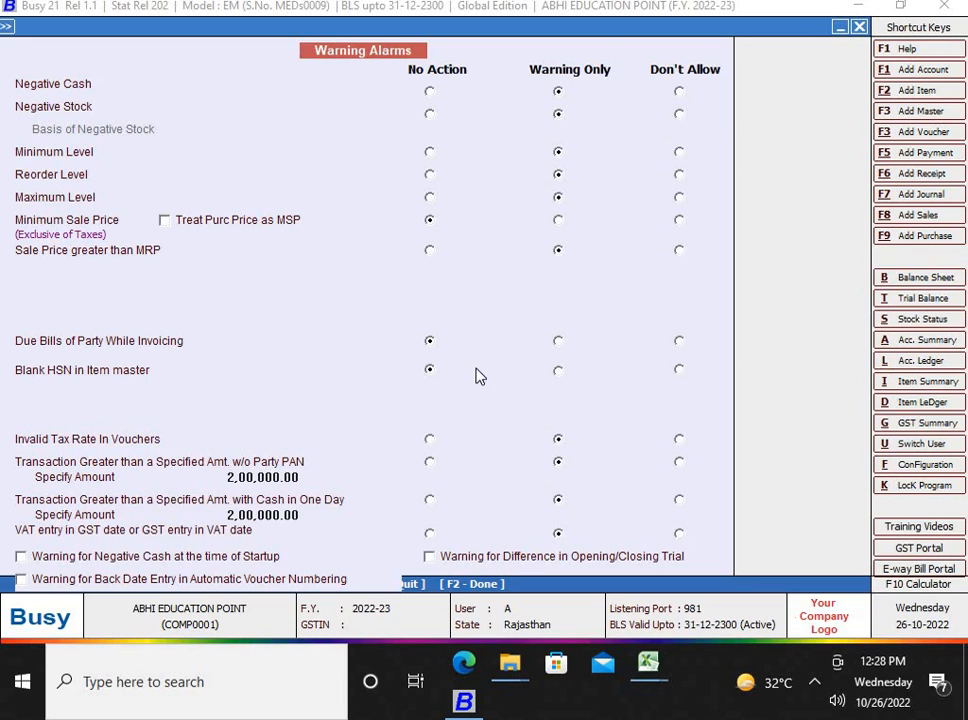
key("F2")
left_click(558, 372)
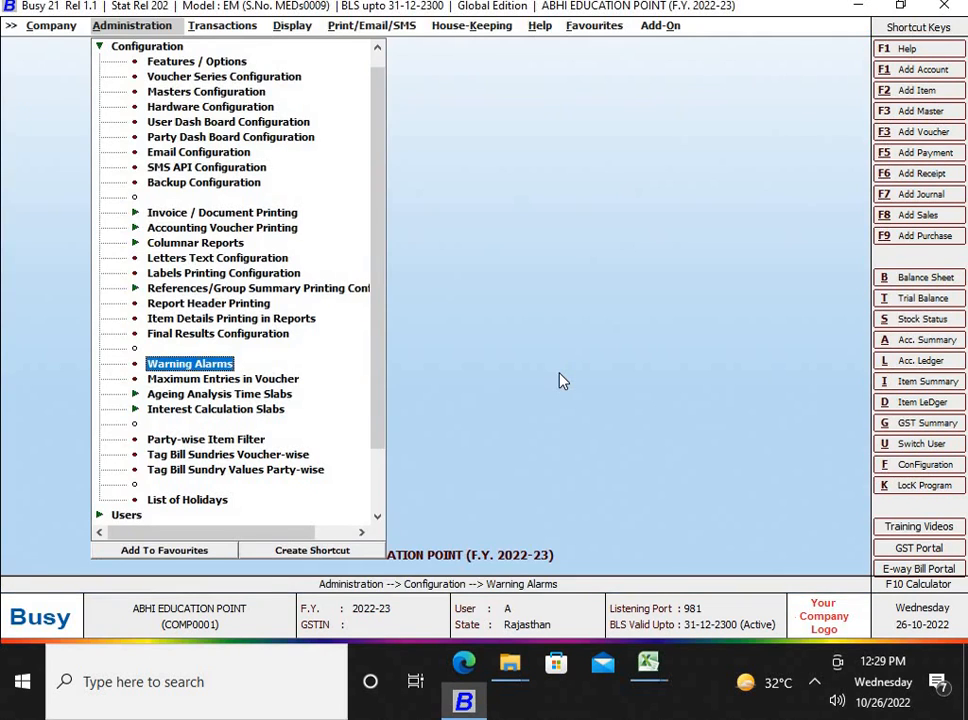